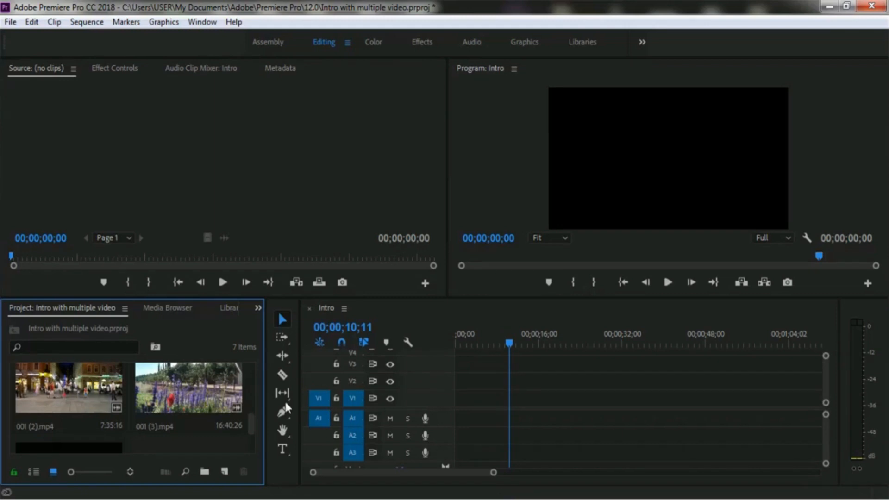
Place the Z (2).mp4 clip on video track V1 at the start of the Intro sequence.
drag(250, 426, 249, 371)
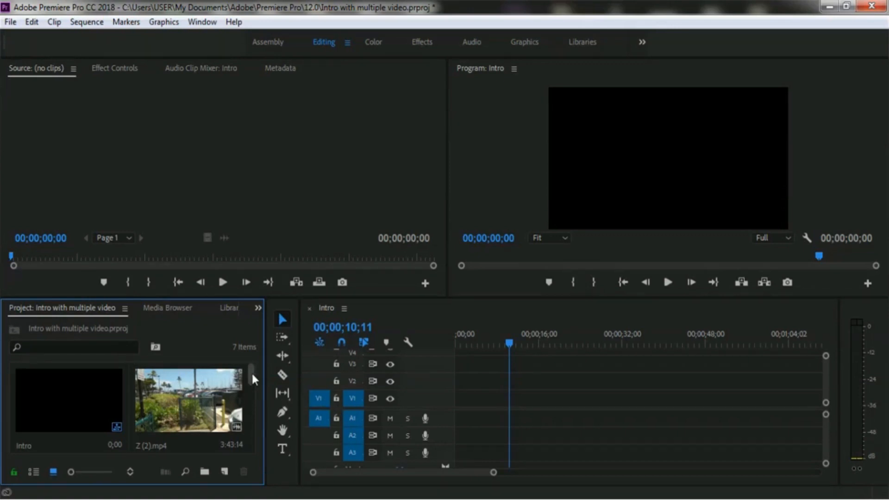
click(163, 406)
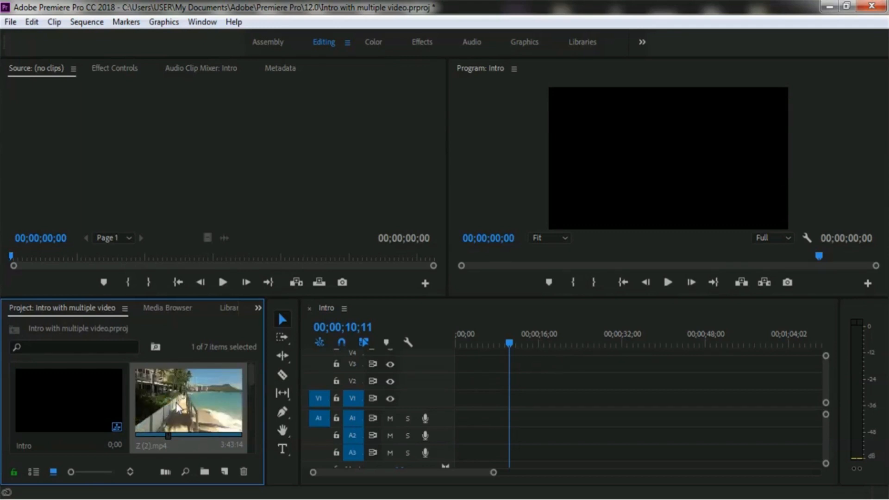
drag(180, 415, 460, 409)
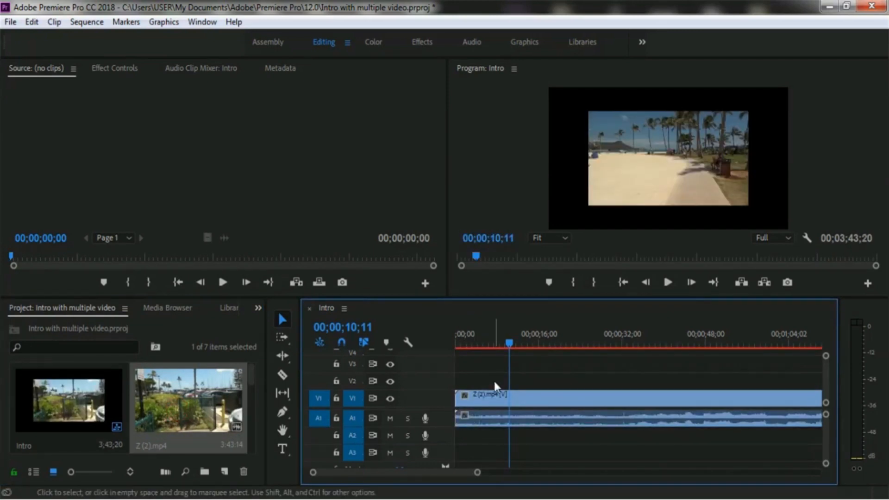
Cut the Z (2).mp4 clip at 00;00;35;06 with the Razor tool and delete the part after the cut.
drag(510, 342, 641, 351)
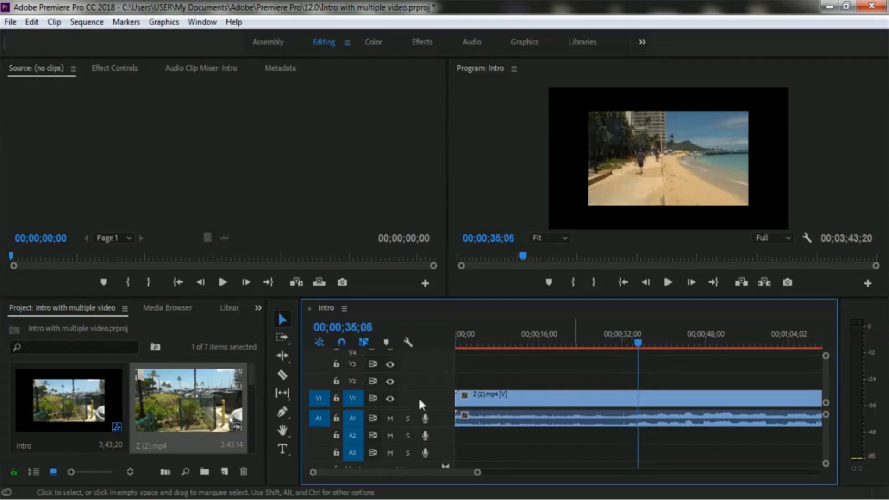
click(284, 376)
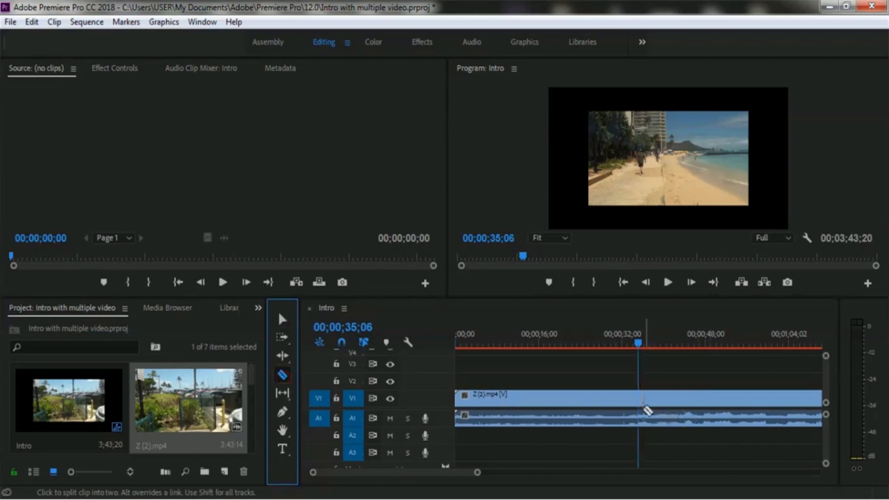
click(640, 398)
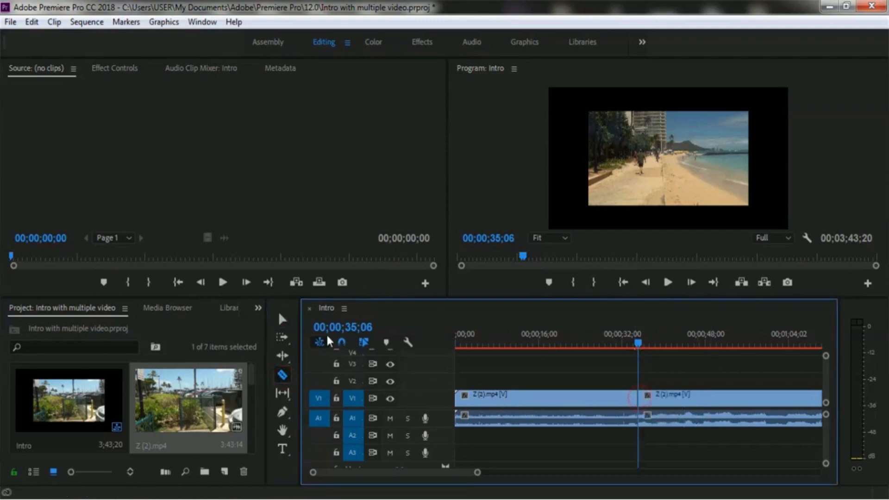
click(283, 320)
click(748, 398)
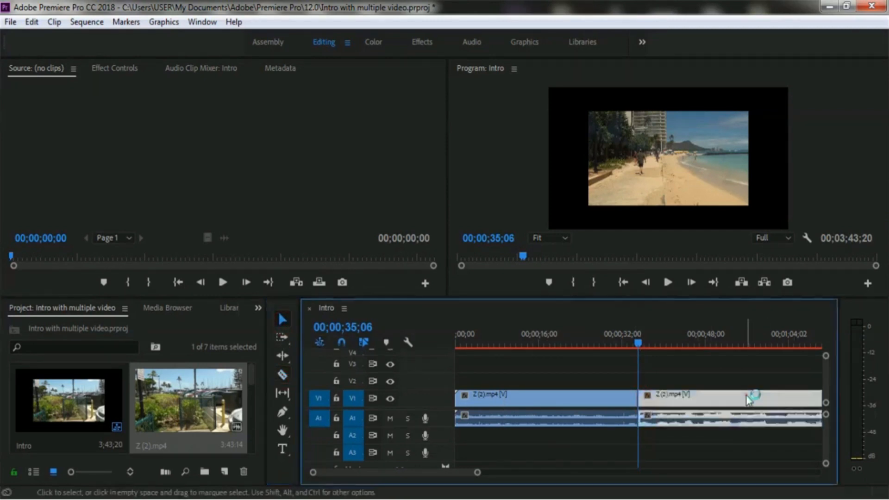
key(Delete)
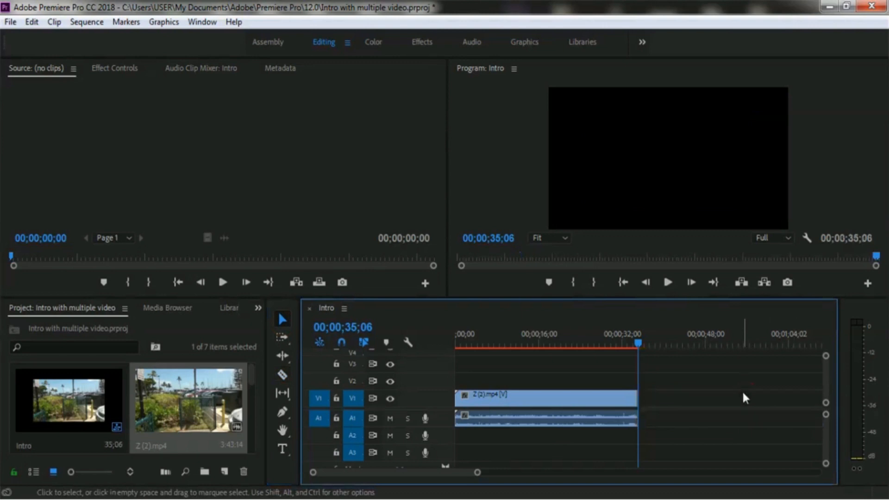
Unlink the audio from the Z (2).mp4 clip in the sequence and delete the audio part.
click(531, 403)
right_click(529, 398)
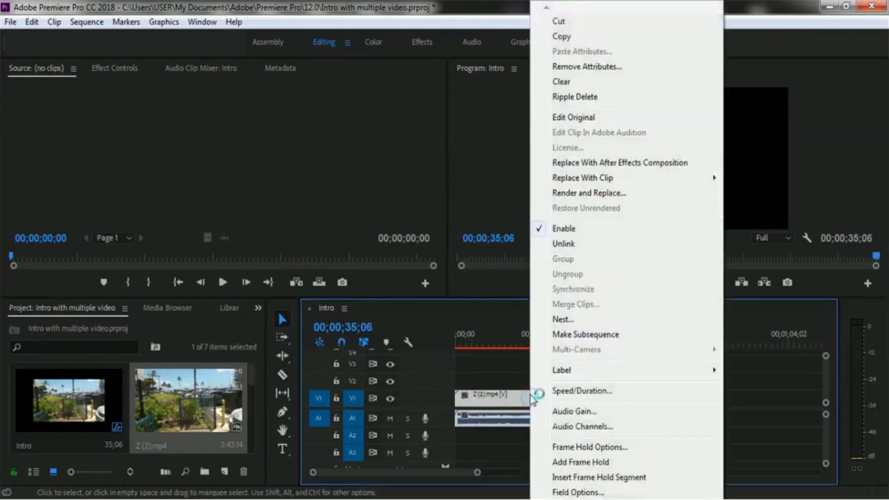
click(596, 243)
click(519, 420)
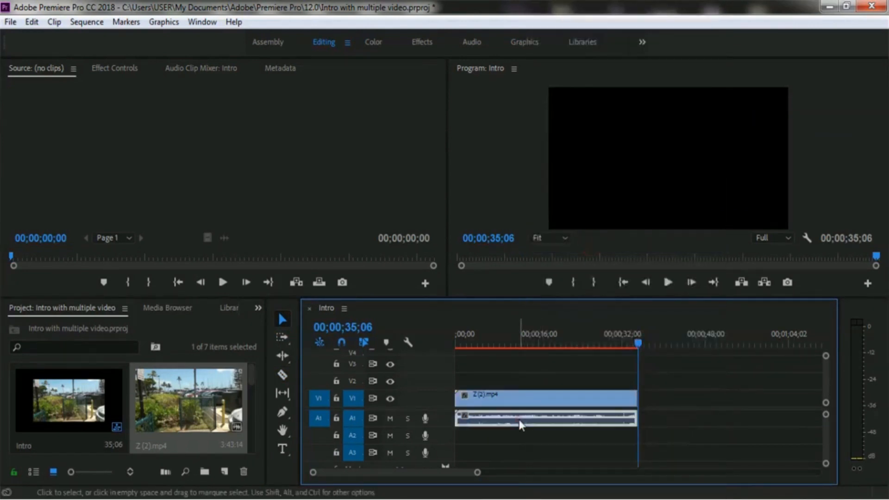
key(Delete)
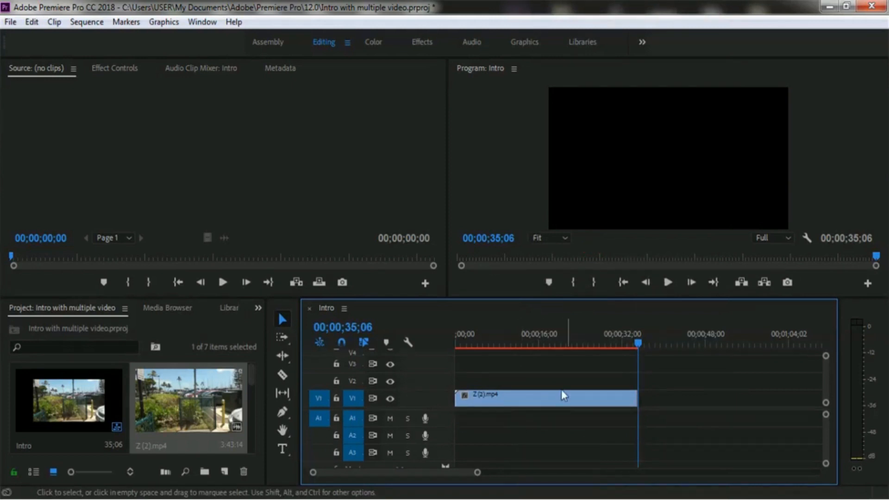
With the playhead at the sequence start, scale the Z (2).mp4 clip to 55 and set its position to 355, 184.
drag(641, 344, 456, 353)
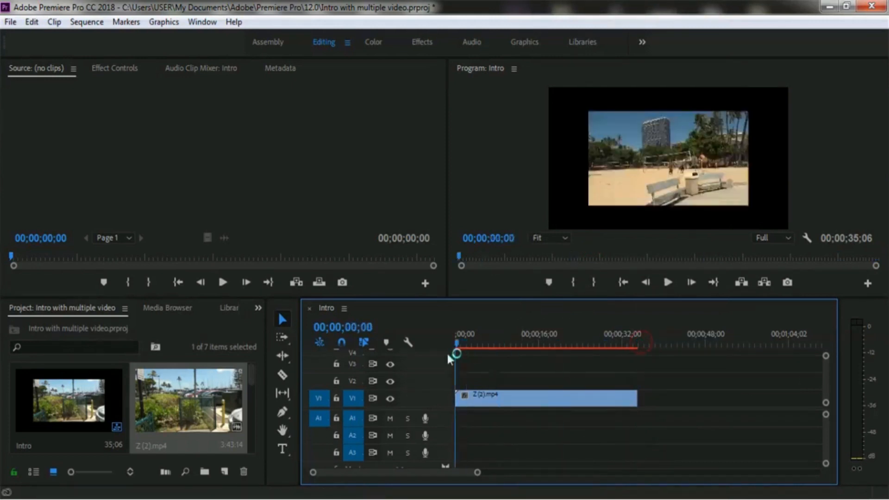
click(496, 399)
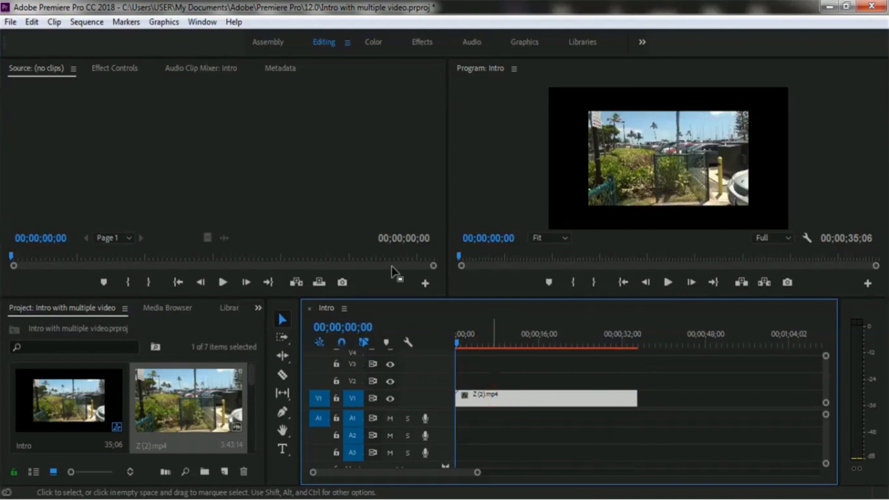
click(115, 70)
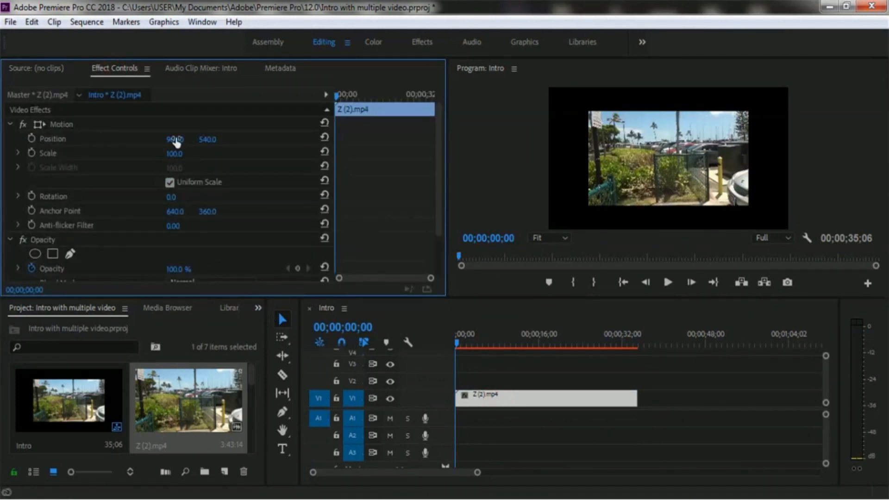
mouse_move(180, 158)
mouse_down()
mouse_move(151, 162)
mouse_move(180, 157)
mouse_up()
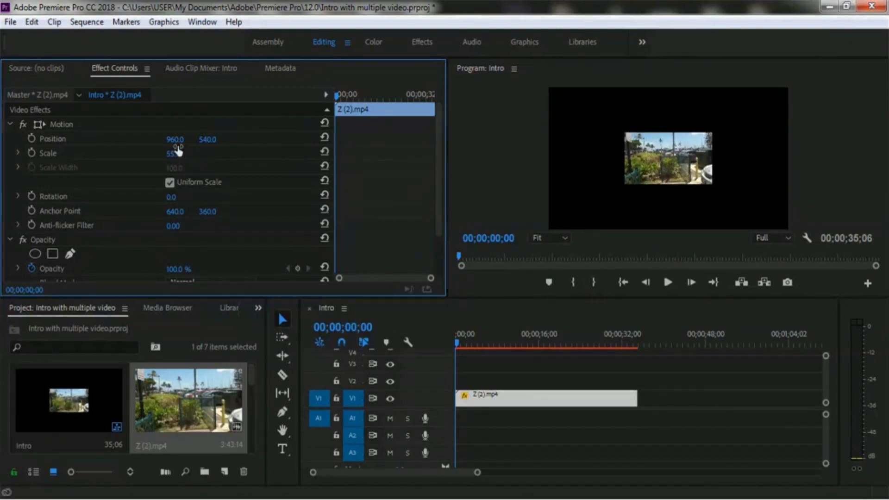
drag(177, 145, 32, 149)
drag(181, 146, 112, 161)
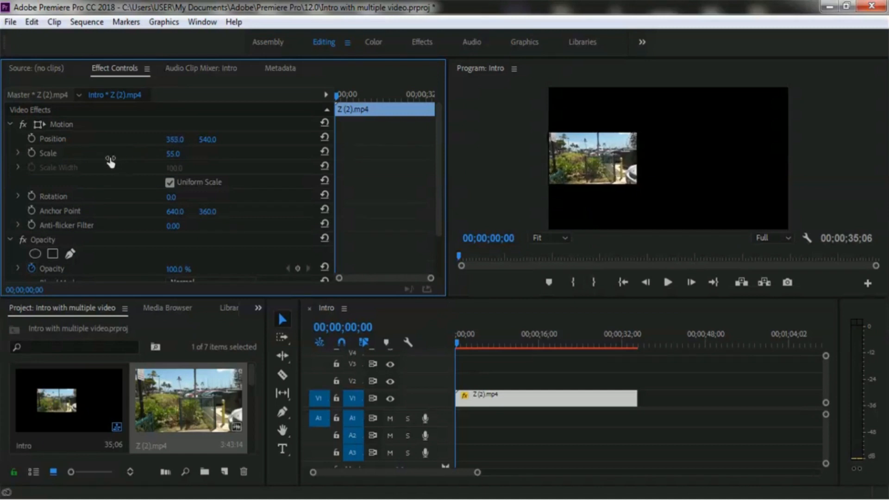
drag(208, 143, 186, 142)
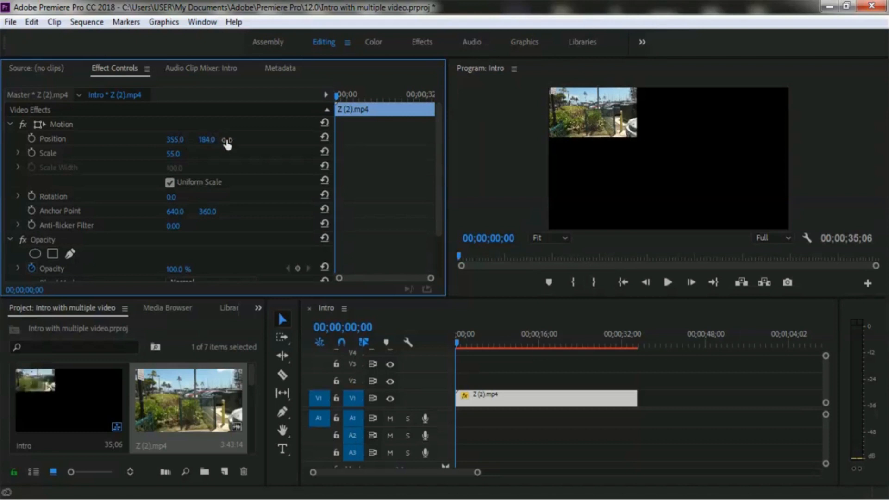
Place the Z (3).mp4 clip on video track V2 at the sequence start, above the Z (2).mp4 clip.
click(252, 369)
drag(251, 368, 252, 385)
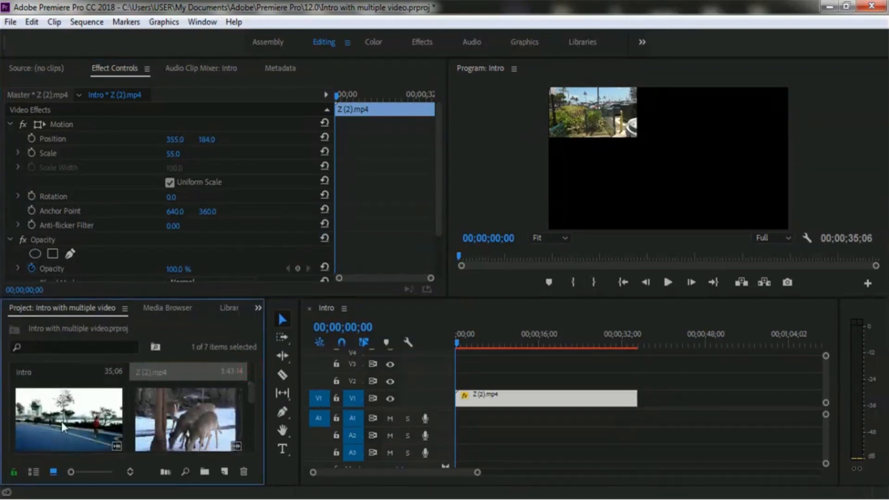
drag(61, 421, 457, 391)
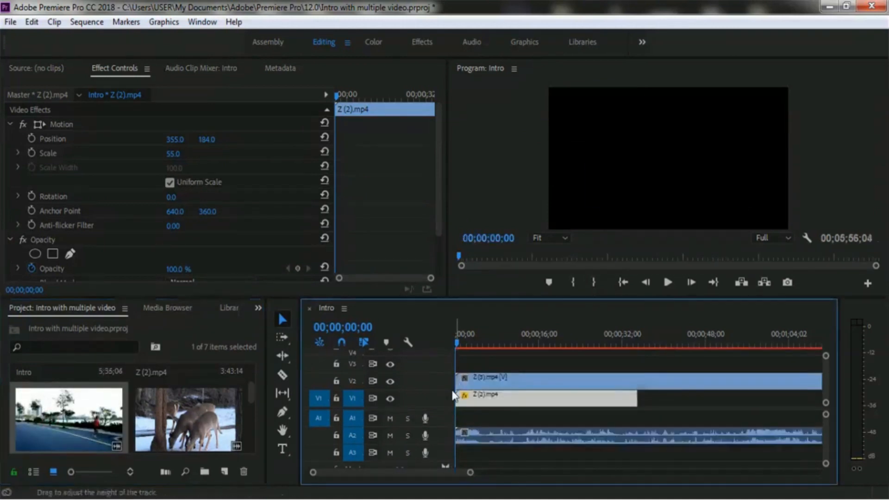
Split the Z (3).mp4 clip where the Z (2).mp4 clip ends and delete the excess part.
click(282, 374)
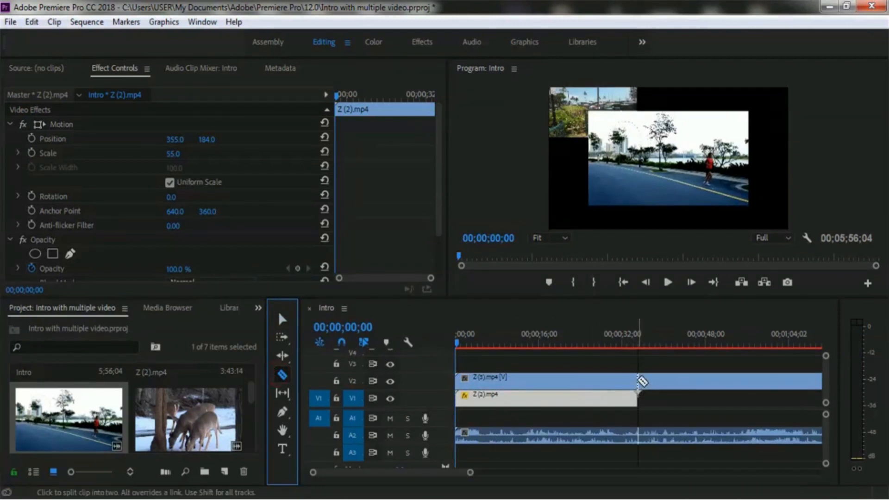
click(640, 382)
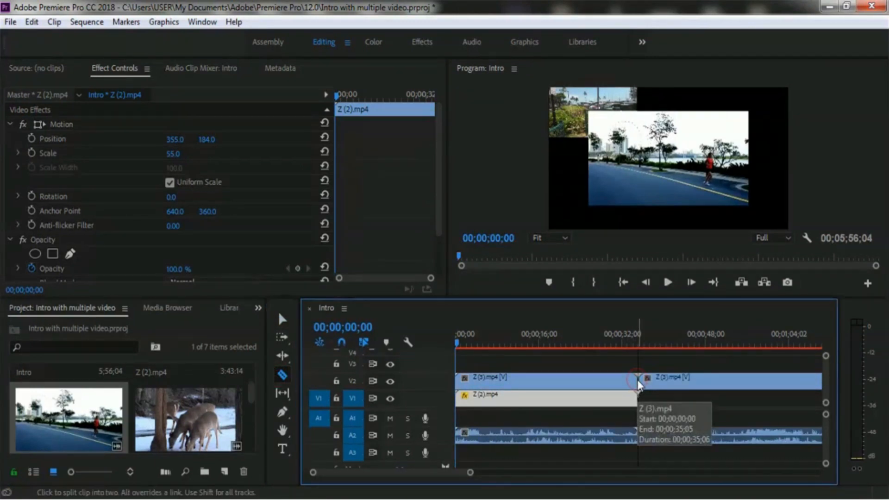
click(282, 319)
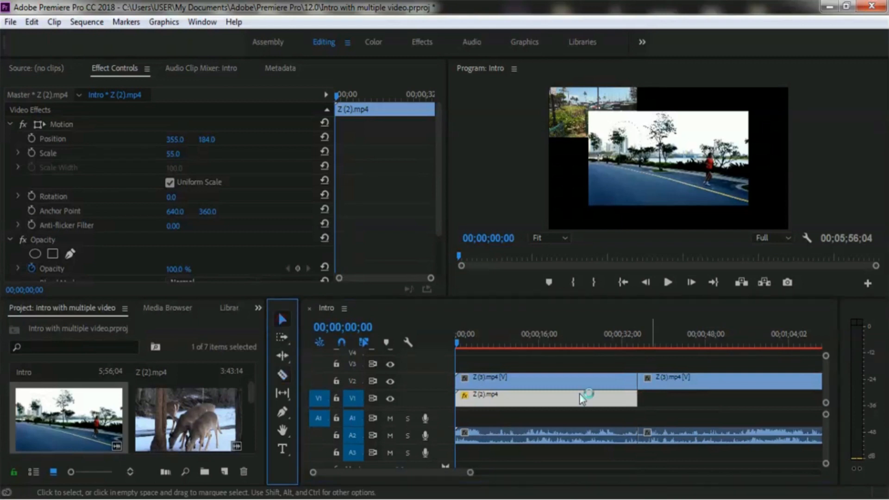
click(698, 386)
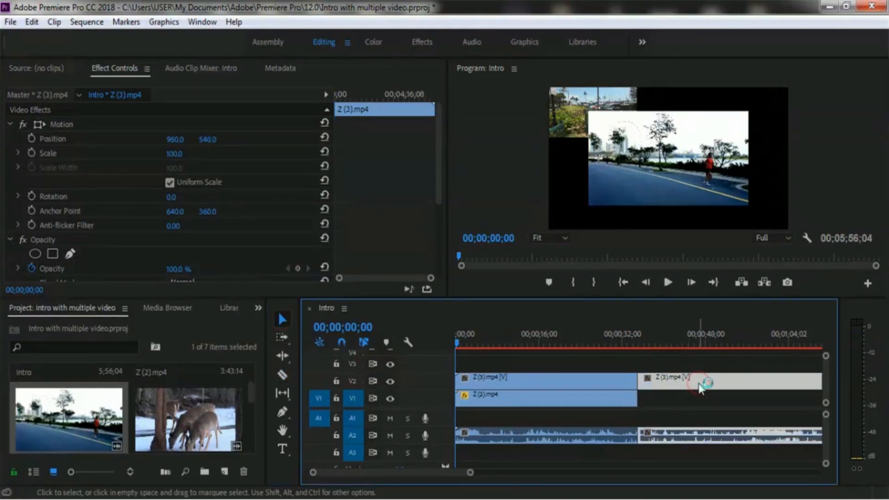
key(Delete)
Unlink the audio from the Z (3).mp4 clip on V2 and delete the audio part.
click(568, 381)
right_click(565, 380)
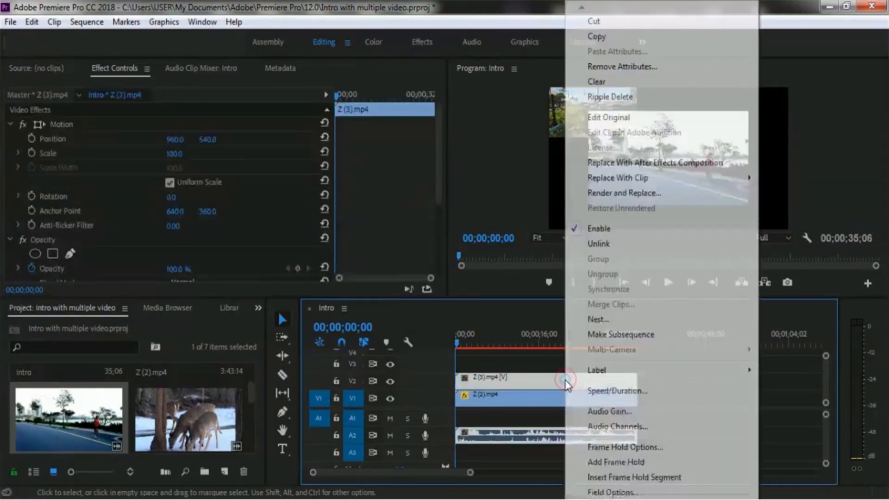
click(620, 249)
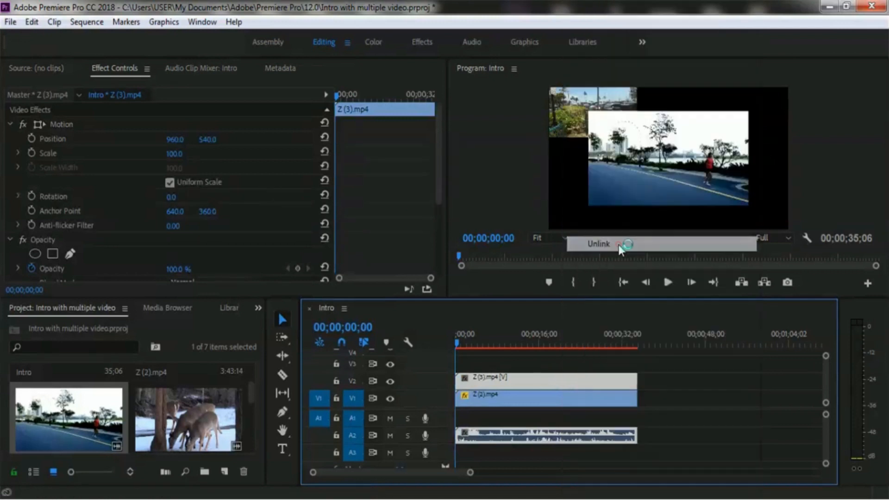
click(566, 440)
key(Delete)
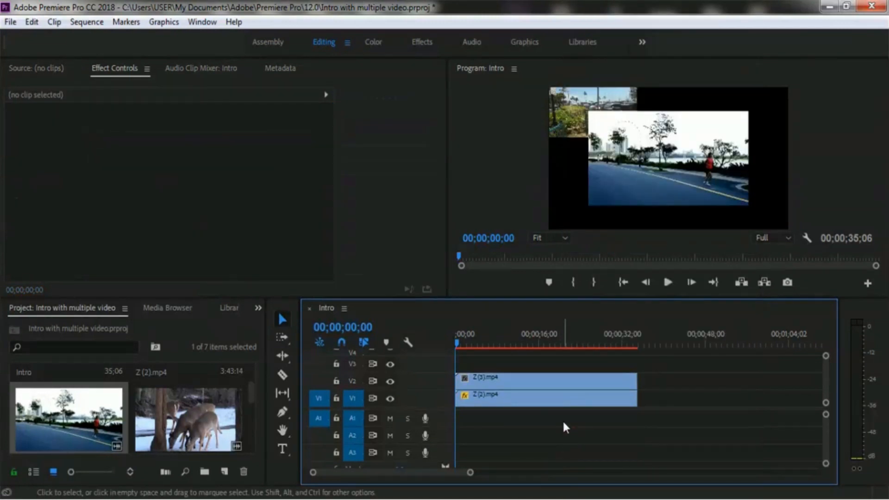
Set the scale of the Z (3).mp4 clip on V2 to 55.
click(549, 379)
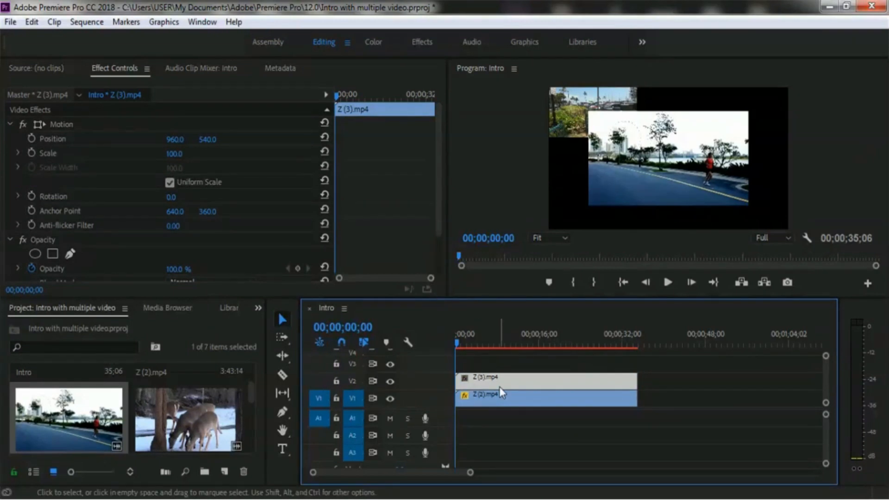
drag(175, 155, 154, 164)
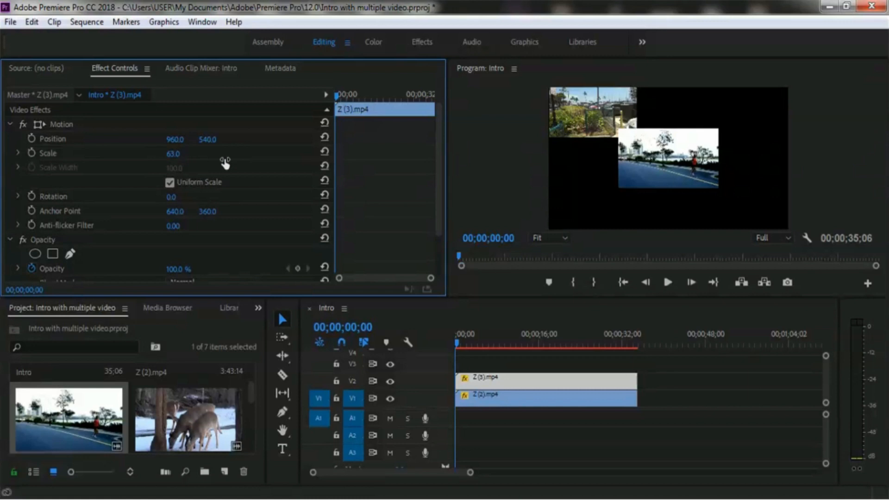
click(534, 406)
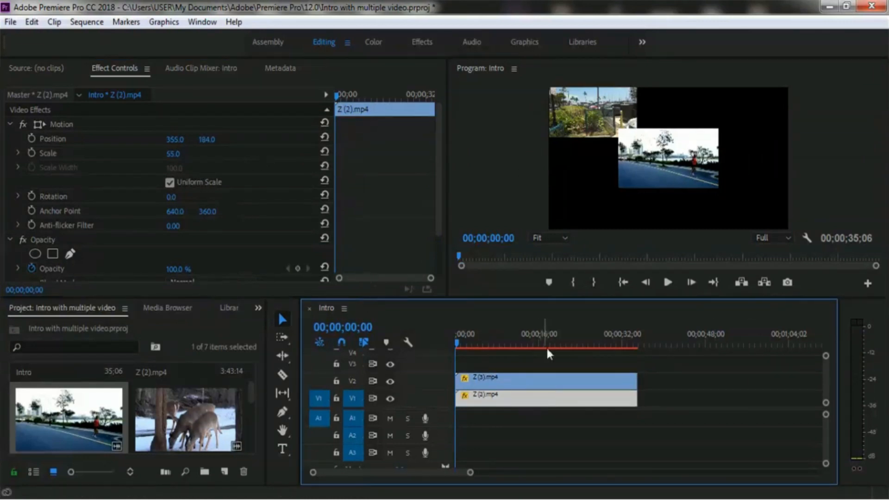
click(550, 383)
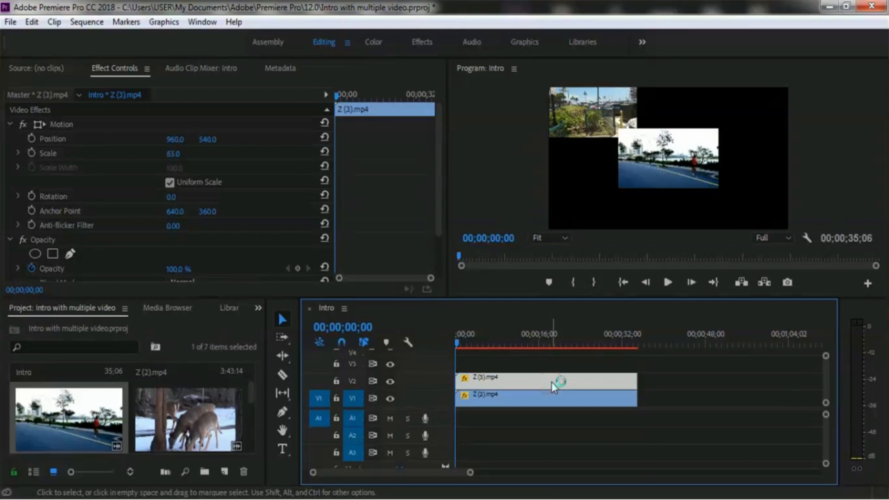
drag(174, 153, 161, 153)
click(184, 157)
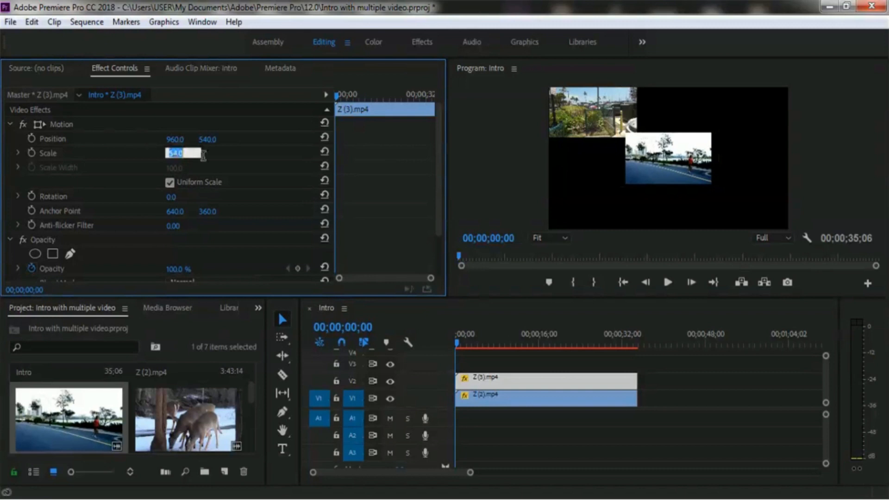
text(55)
key(Return)
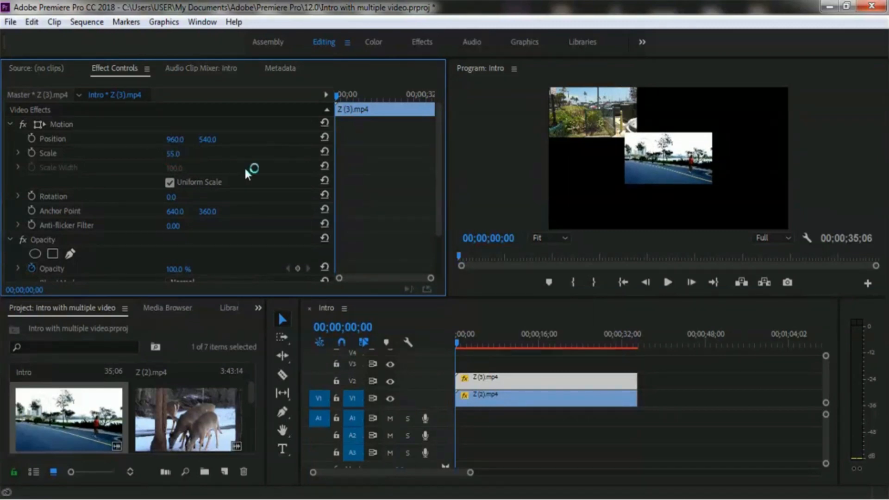
Position the Z (3).mp4 clip beside the first video in the frame, at 1074, 188.
drag(174, 141, 209, 139)
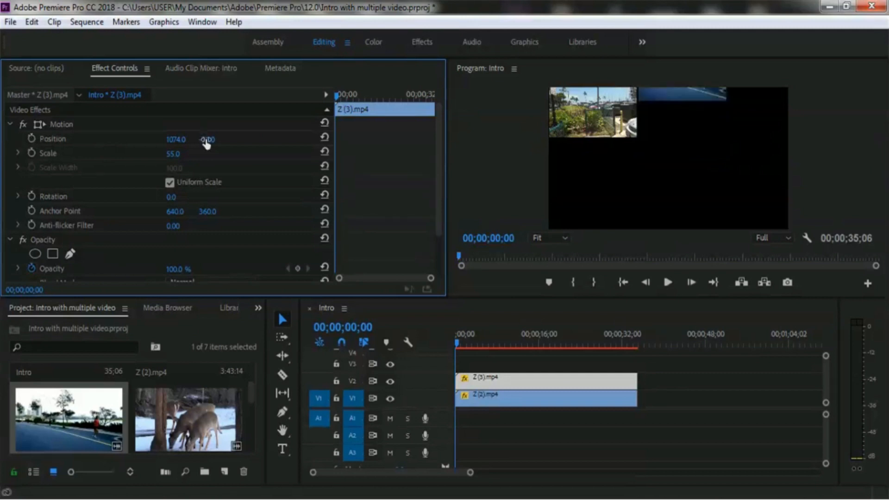
drag(313, 147, 394, 152)
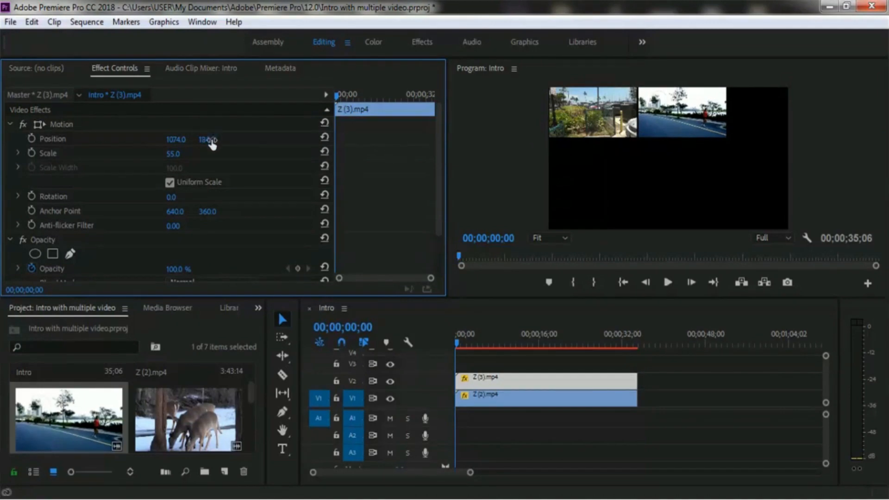
drag(214, 142, 217, 145)
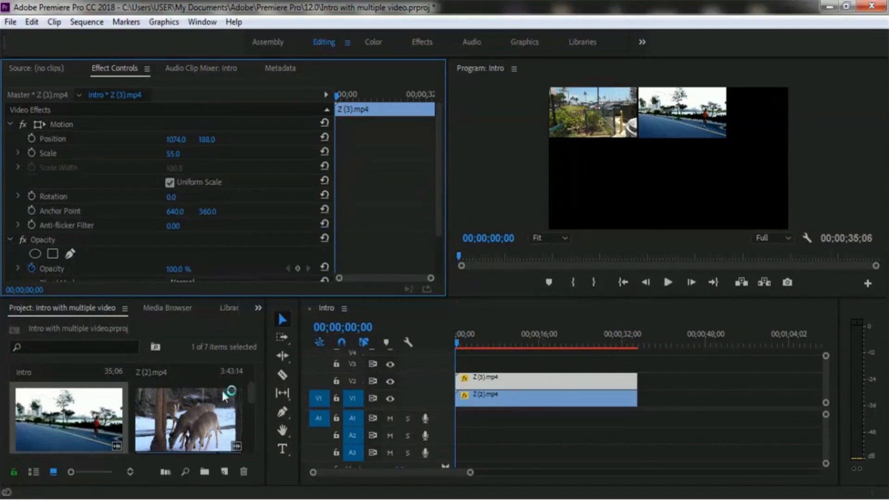
Place the 001 (1).mp4 clip on V3 at the sequence start and cut off the part extending past the clips below.
click(190, 424)
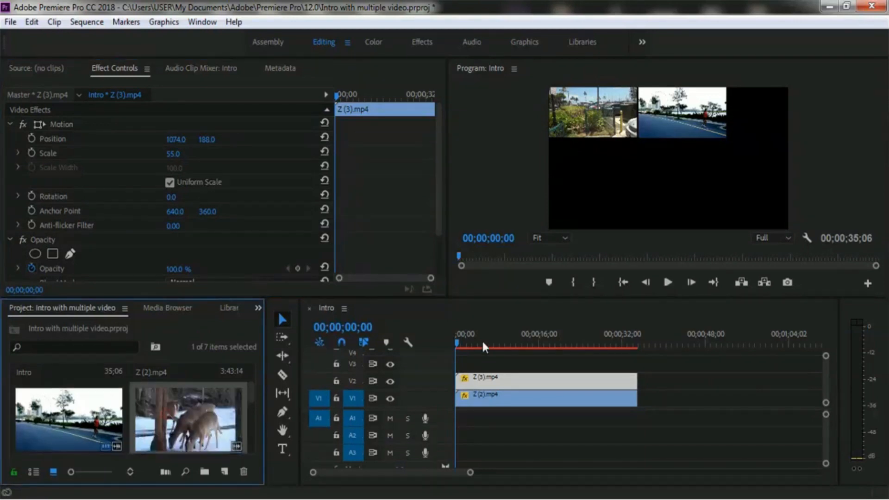
drag(204, 410, 463, 365)
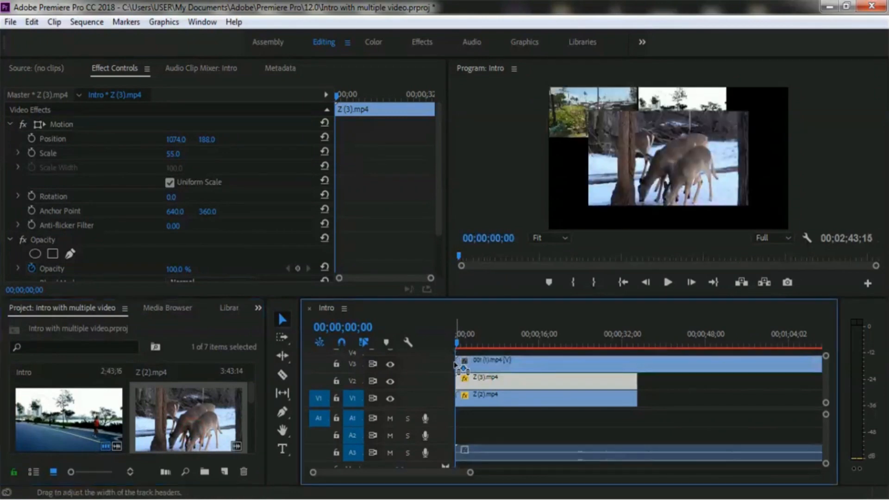
click(281, 379)
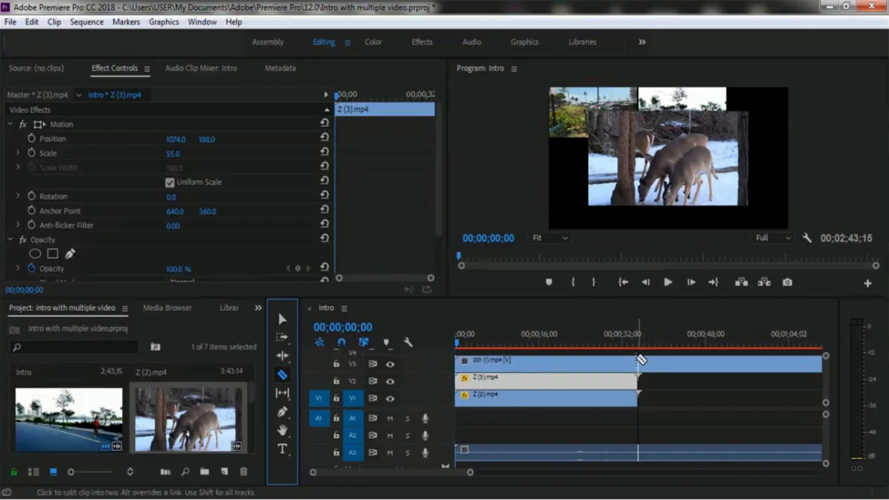
click(645, 360)
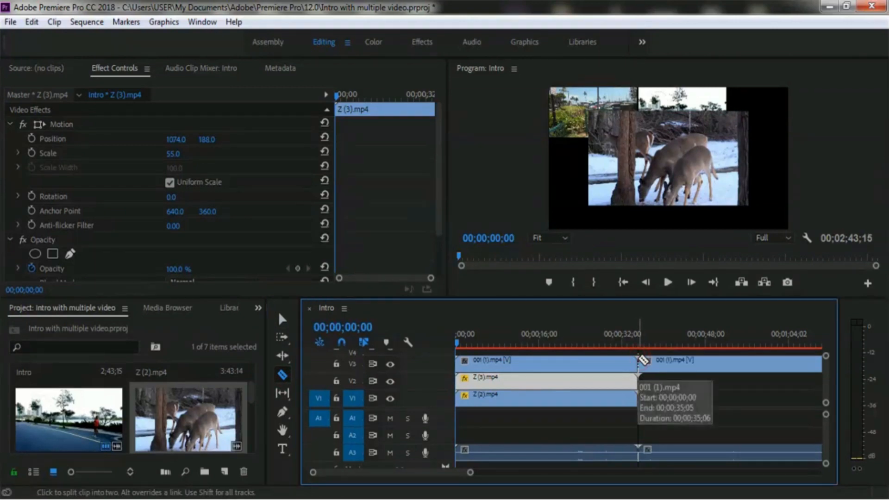
click(285, 321)
click(698, 365)
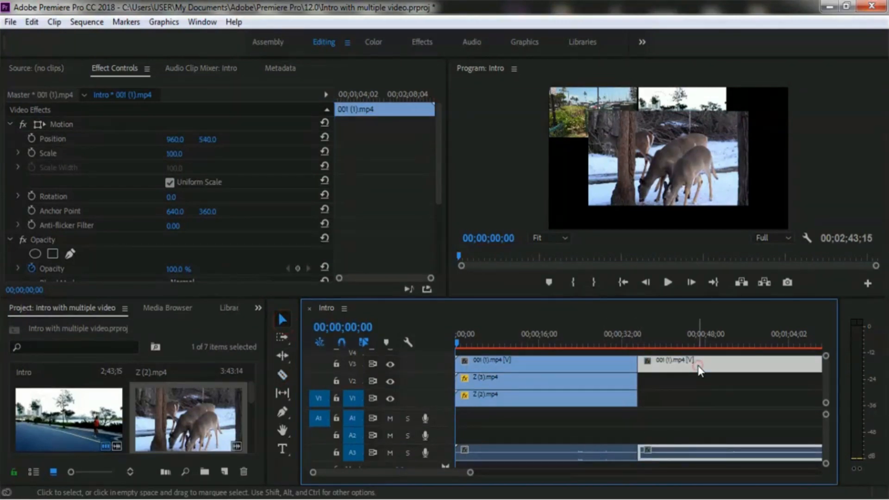
key(Delete)
Unlink the audio from the 001 (1).mp4 clip on V3 and delete the audio part.
click(599, 364)
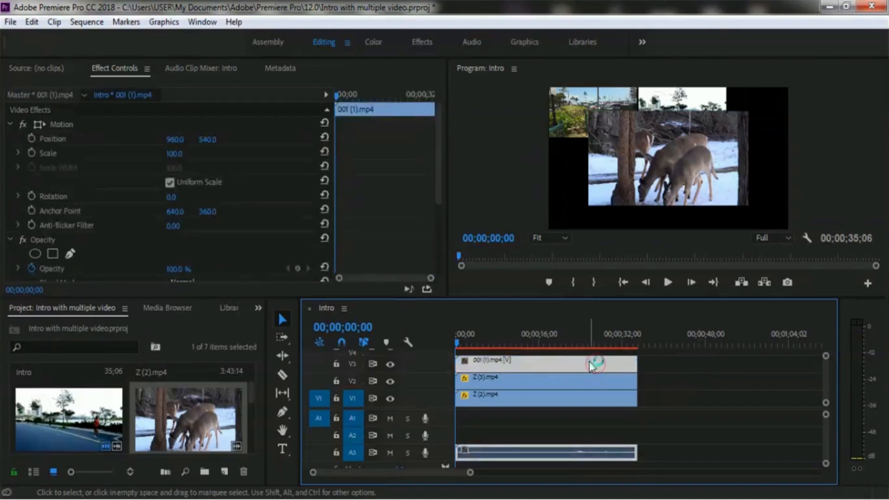
right_click(593, 365)
click(644, 241)
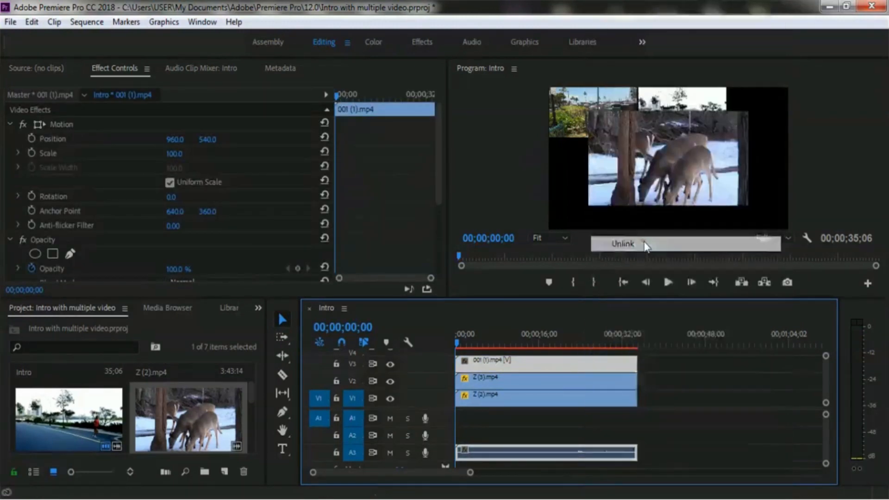
click(583, 449)
key(Delete)
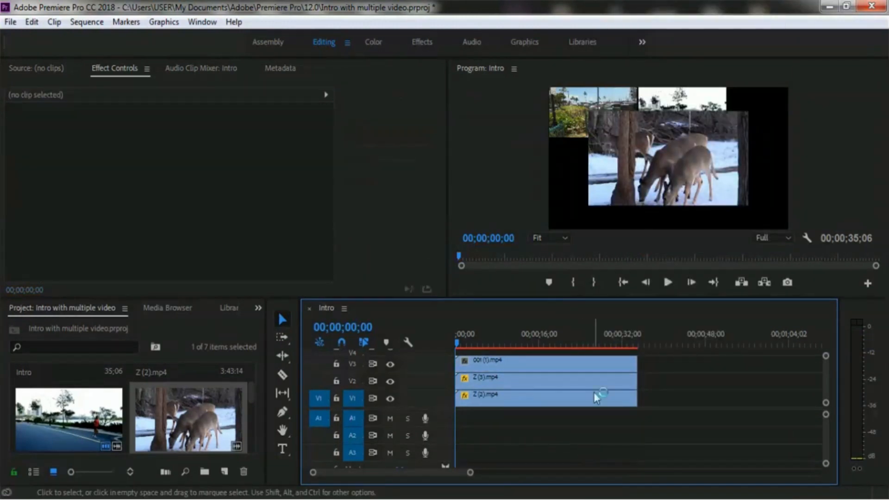
Set the scale of the 001 (1).mp4 clip on V3 to 55 and its horizontal position to 1690.
click(596, 359)
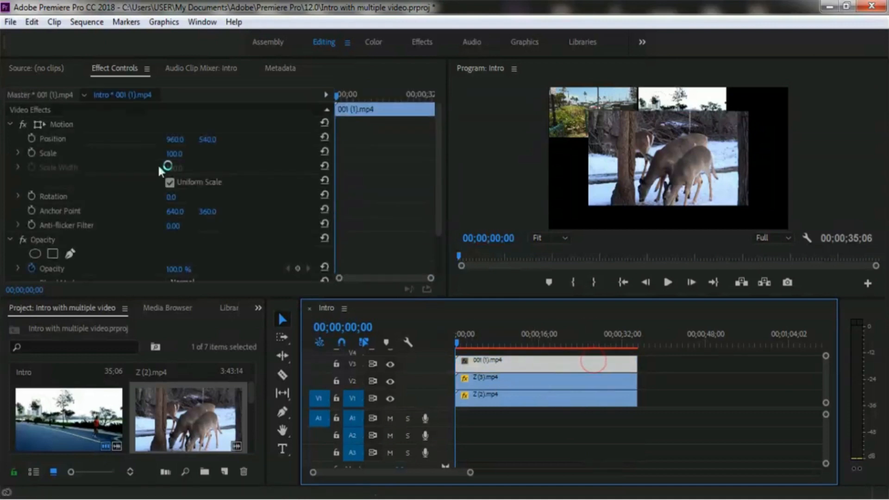
mouse_move(181, 159)
mouse_down()
mouse_move(165, 158)
mouse_move(174, 158)
mouse_up()
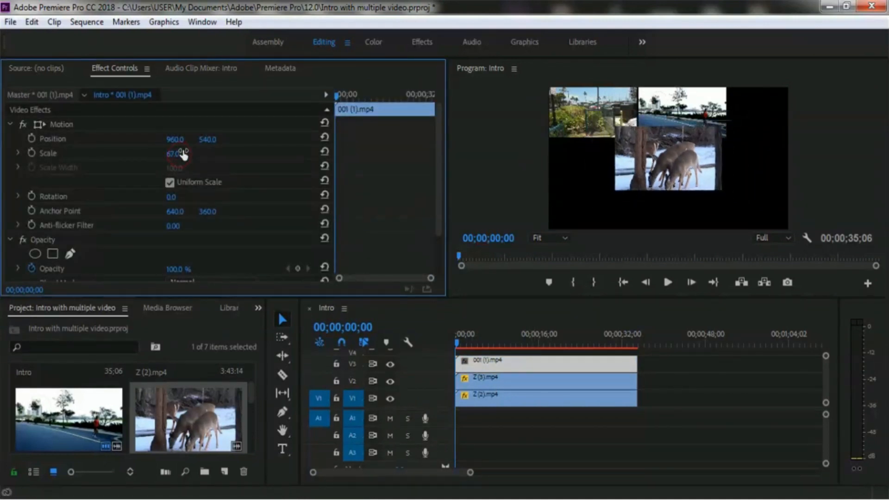
click(174, 154)
text(55)
key(Return)
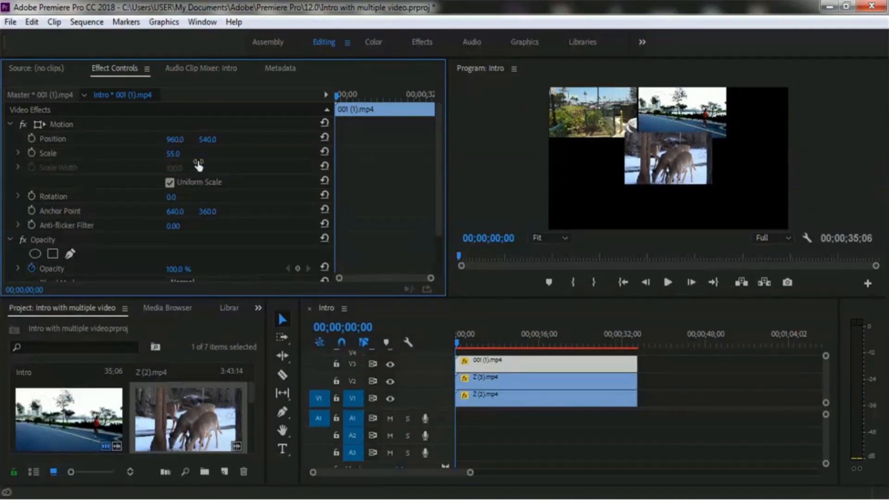
drag(175, 139, 514, 171)
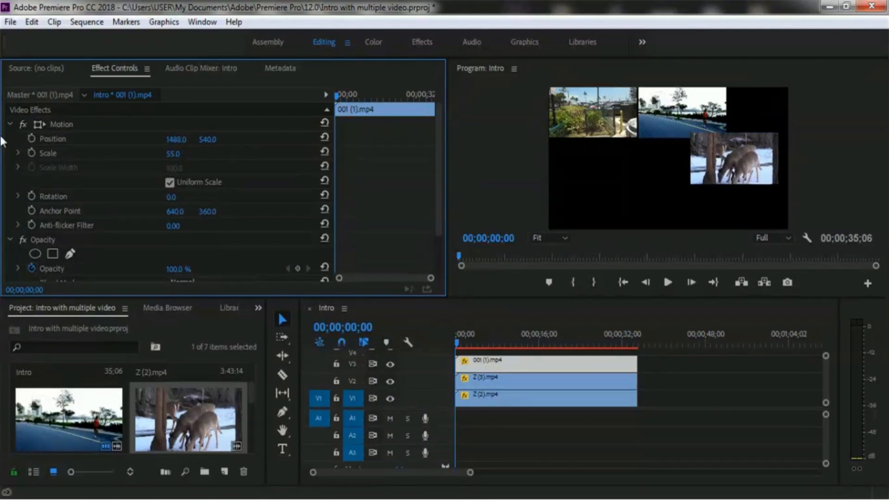
drag(179, 144, 308, 141)
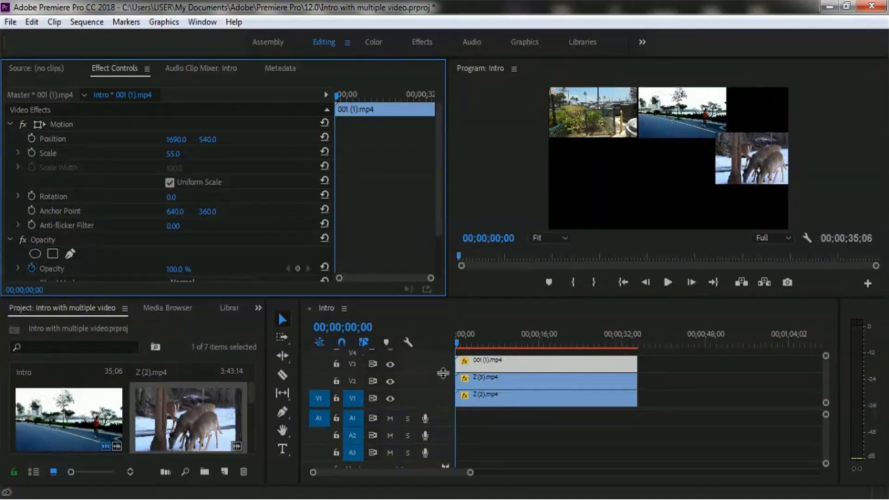
Set the scale of the Z (2).mp4 clip on V1 to 45 and fit it into the frame's upper-left corner at 294, 164.
click(510, 383)
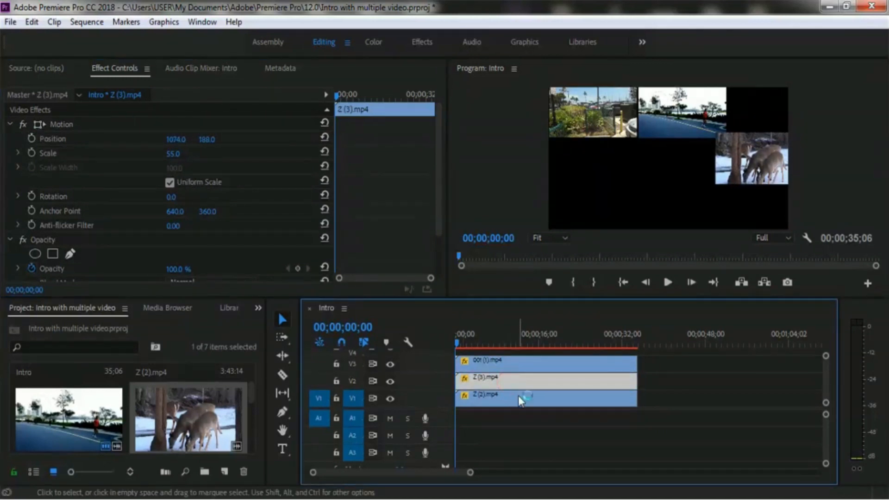
click(518, 395)
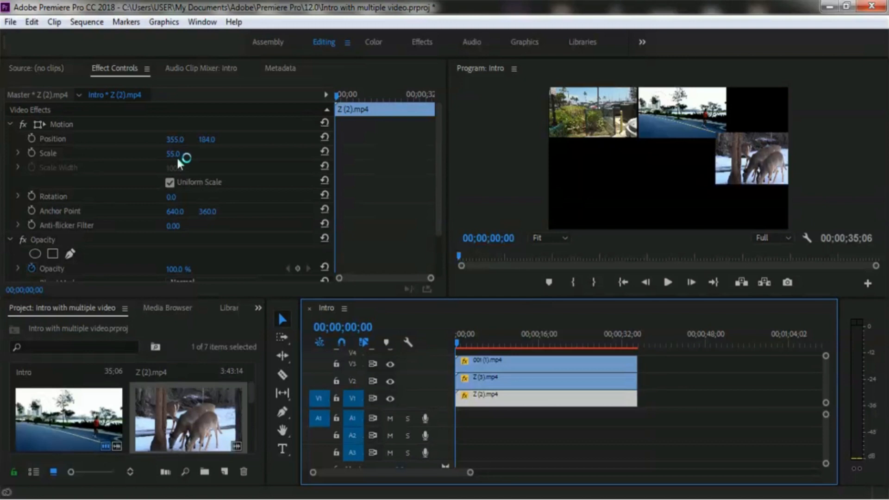
drag(176, 155, 172, 161)
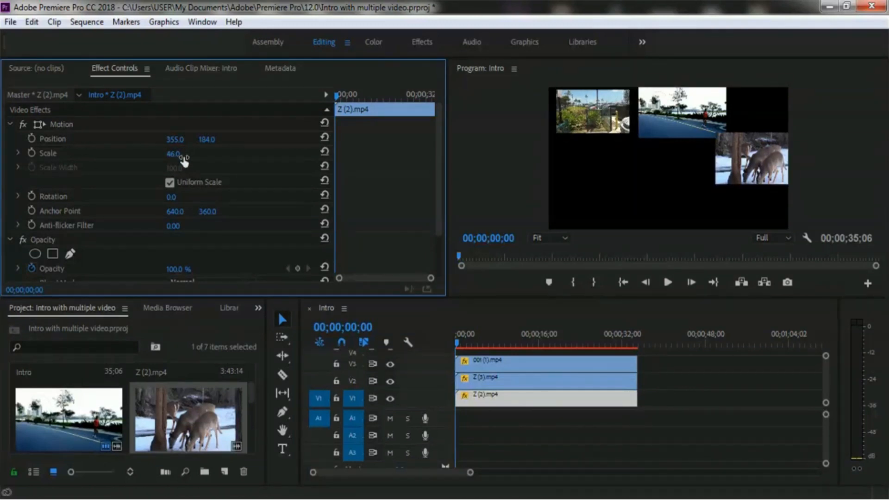
click(175, 154)
text(45)
key(Return)
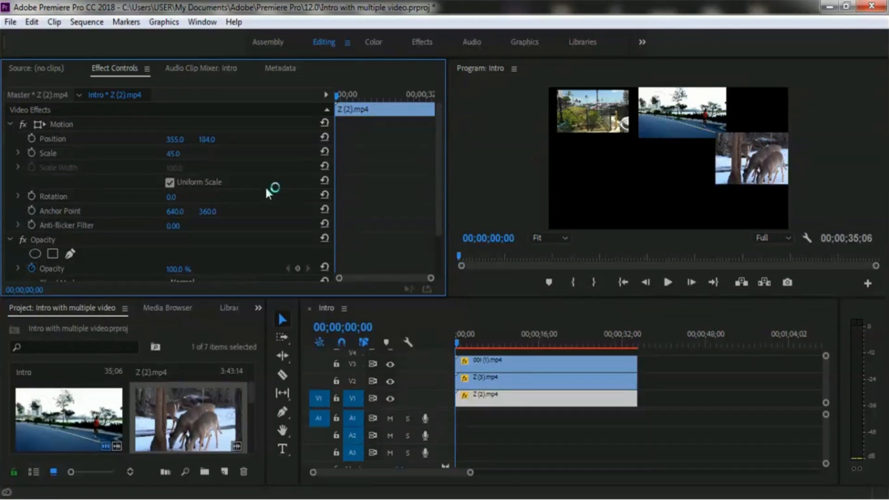
drag(175, 139, 134, 140)
drag(206, 140, 195, 142)
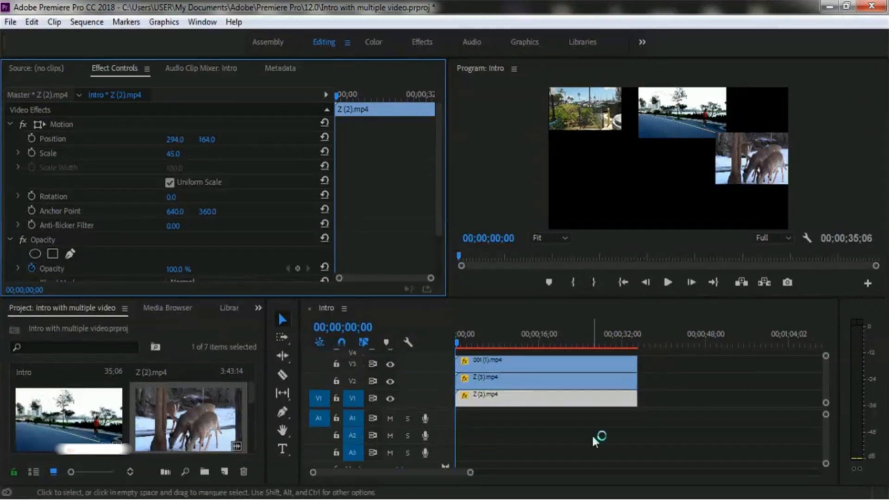
Set the scale of the Z (3).mp4 clip on V2 to 45 and move it to 925, 166.
click(558, 376)
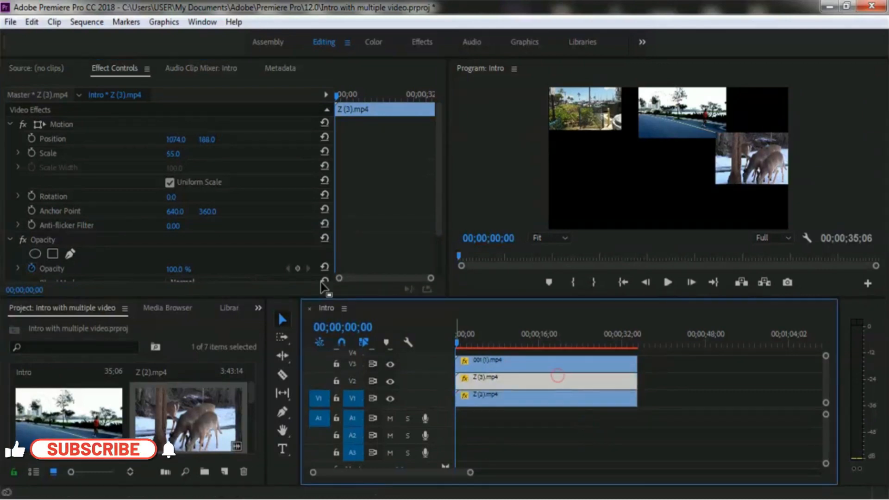
click(170, 154)
text(45)
key(Return)
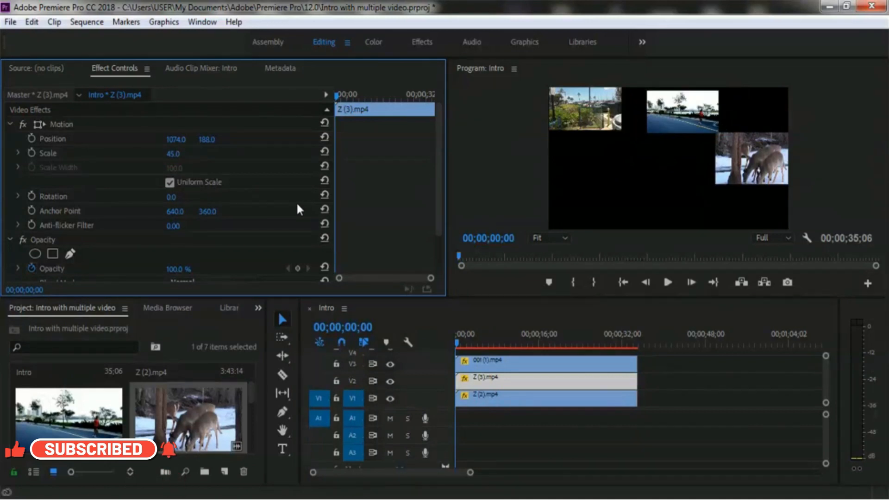
drag(176, 144, 73, 148)
drag(215, 139, 197, 147)
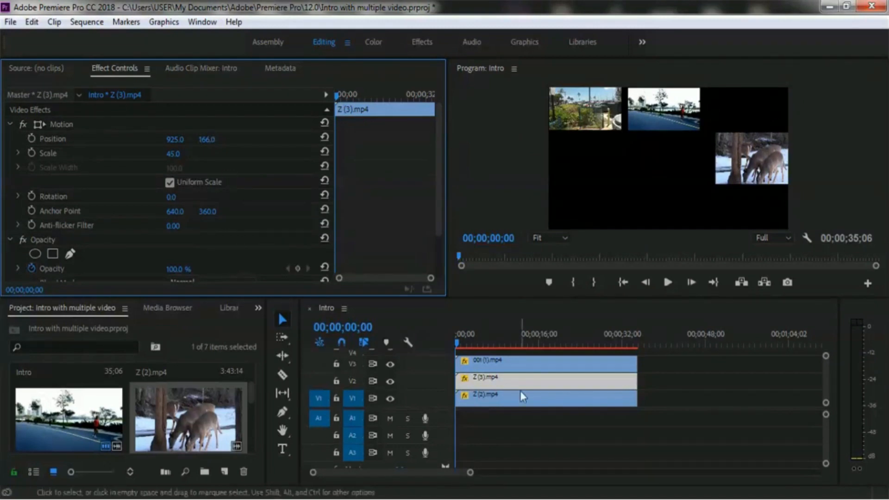
Set the scale of the 001 (1).mp4 clip on V3 to 45.
click(527, 362)
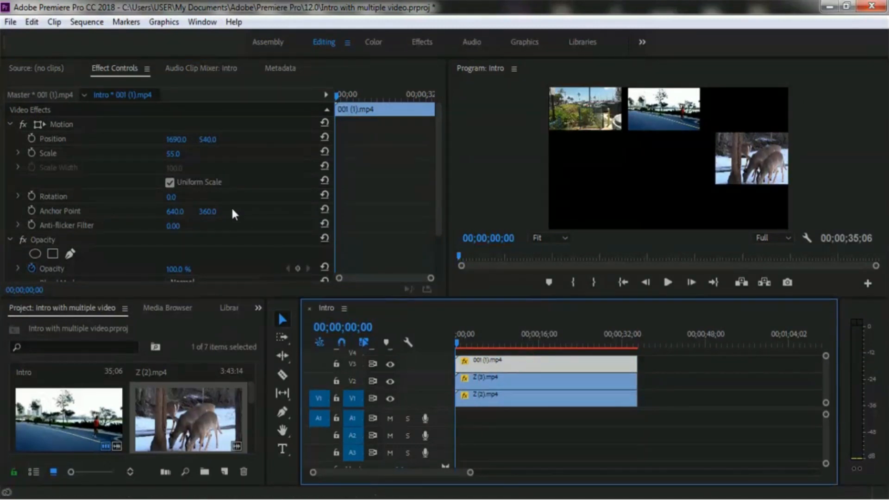
click(173, 157)
text(45)
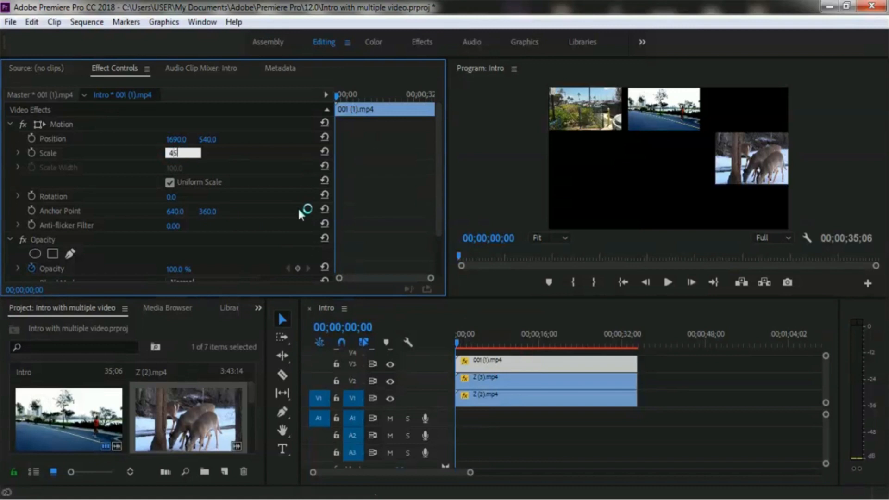
key(Return)
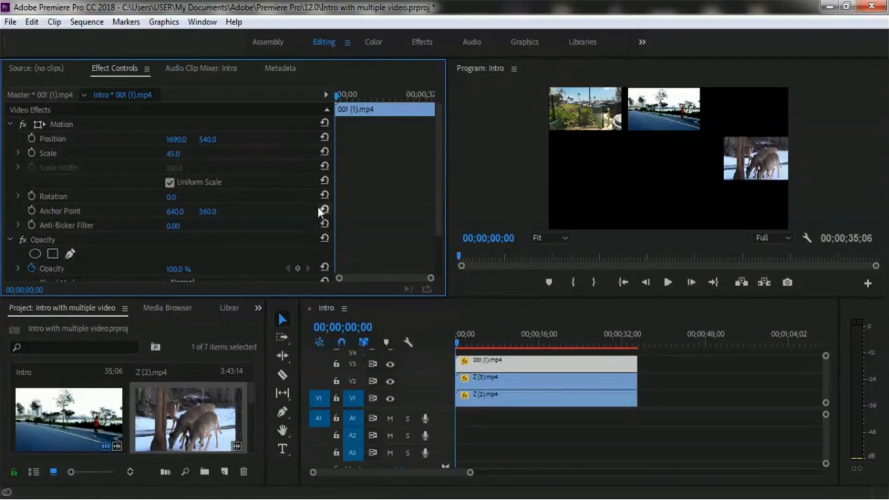
Position the 001 (1).mp4 clip in the frame's upper-right corner, at 1625, 168.
drag(183, 143, 99, 146)
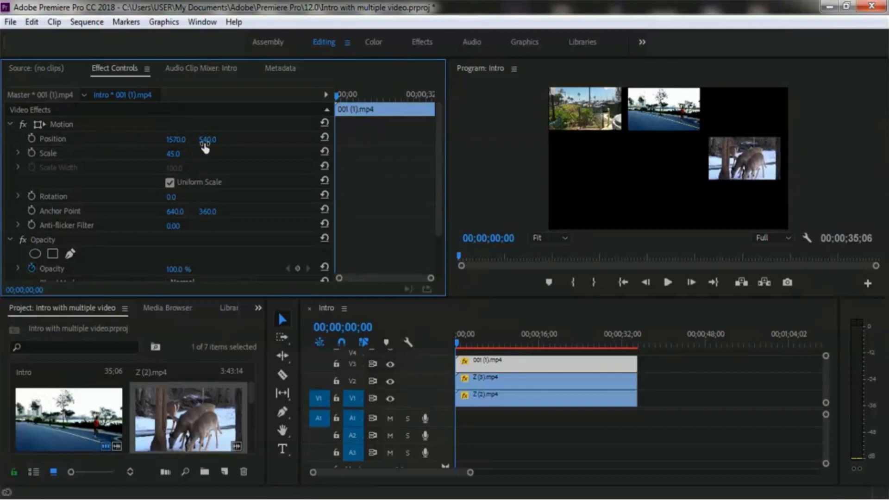
drag(203, 144, 78, 140)
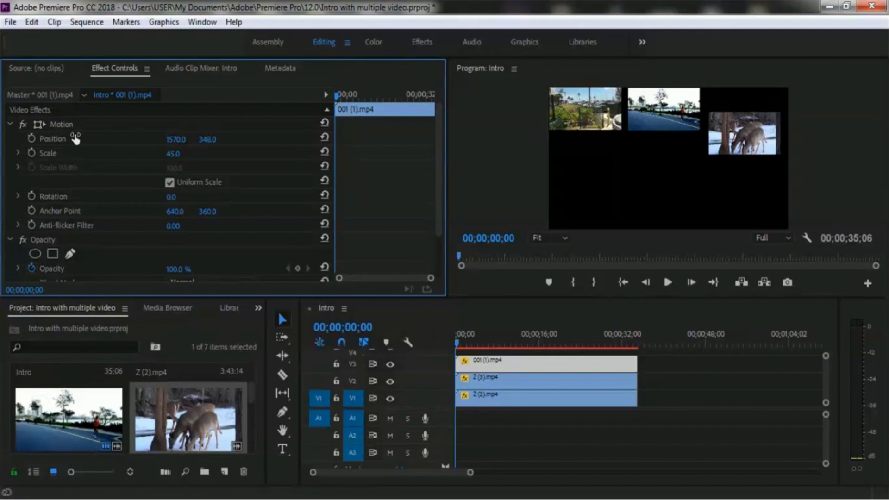
drag(198, 144, 85, 142)
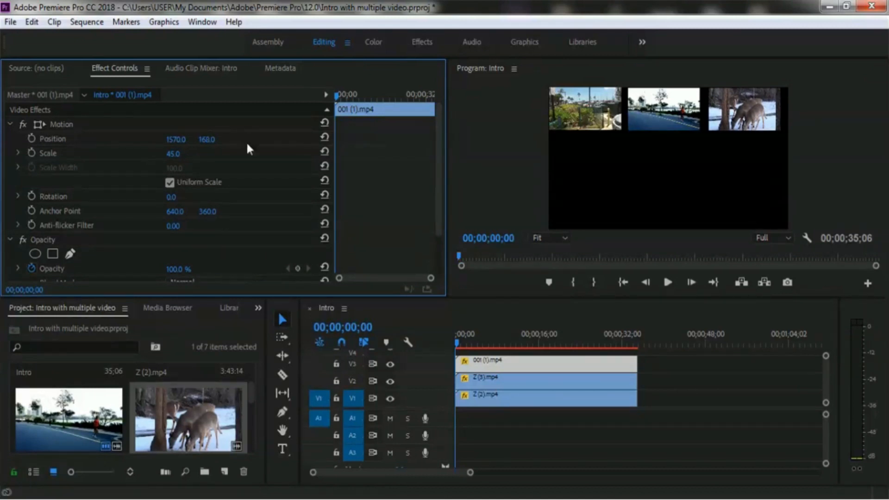
drag(176, 143, 212, 146)
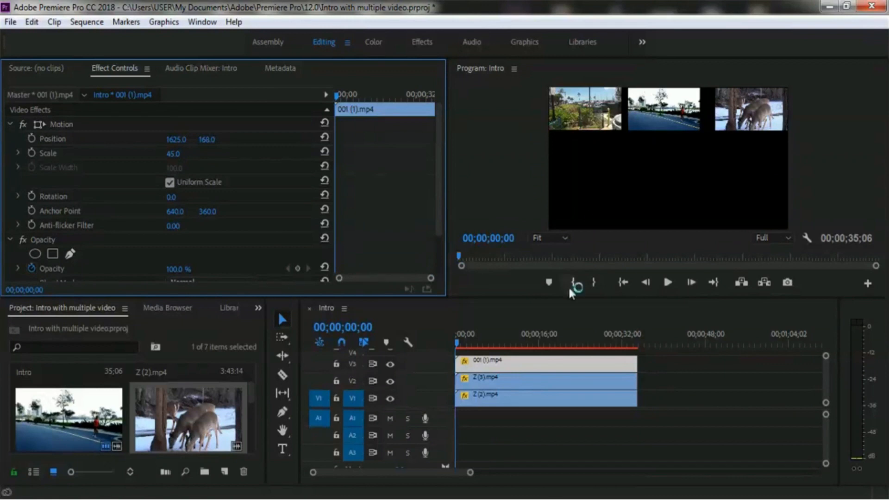
Center the Z (3).mp4 clip on V2 between the two other videos by setting its horizontal position to 962.
click(668, 109)
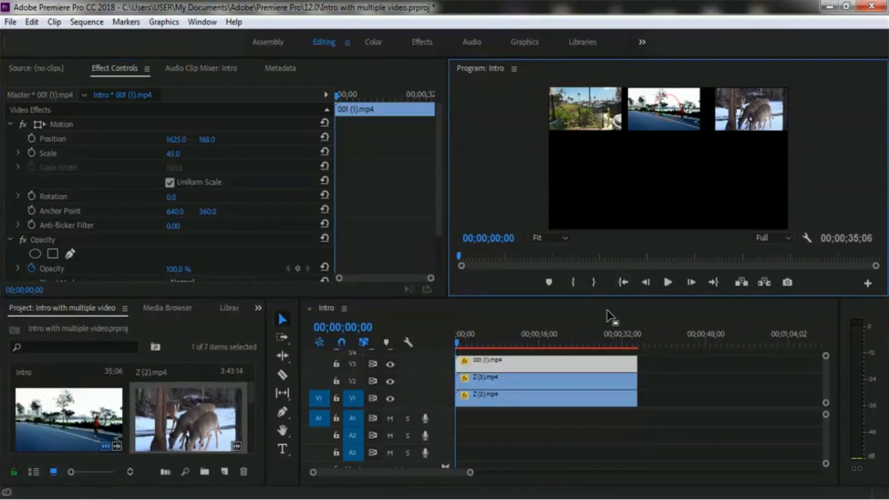
click(554, 379)
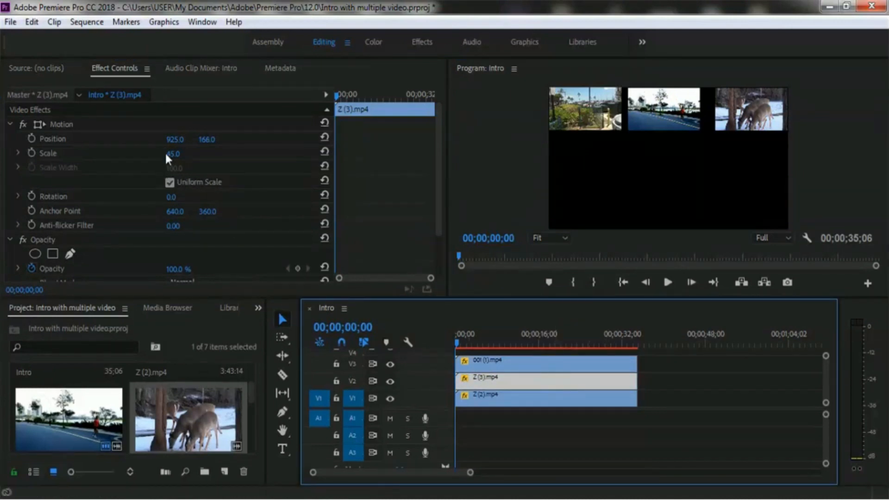
drag(171, 138, 198, 144)
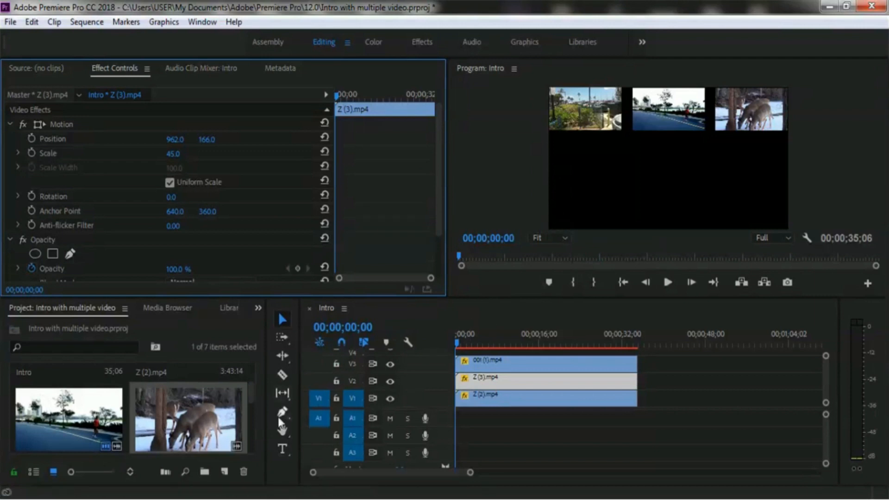
Place the 001 (2).mp4 clip on V4 at the sequence start and split it where the clips below end.
drag(252, 399, 257, 419)
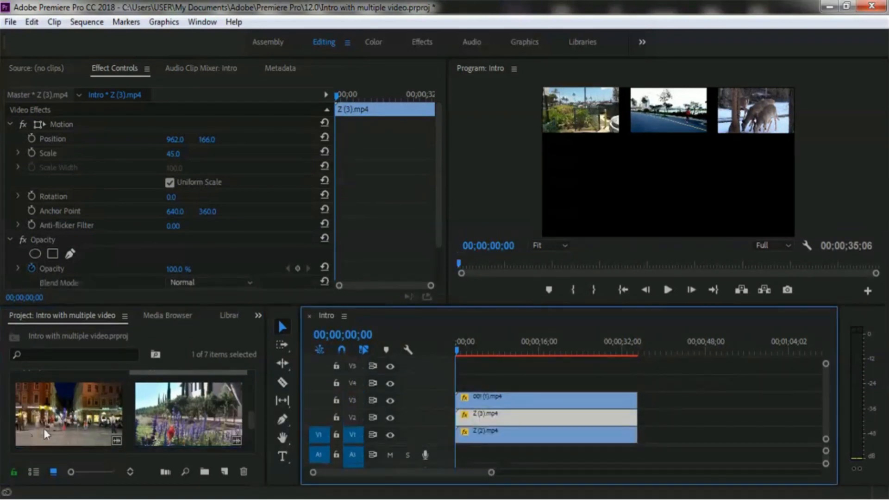
click(52, 418)
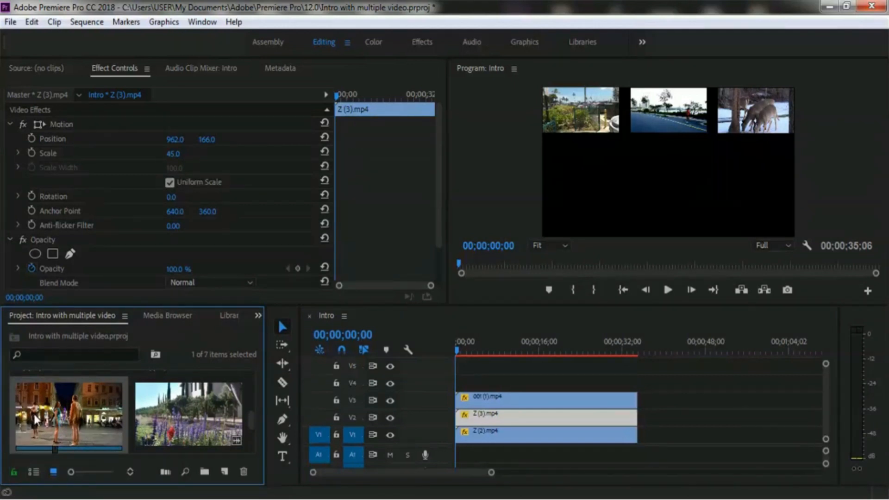
drag(36, 419, 463, 384)
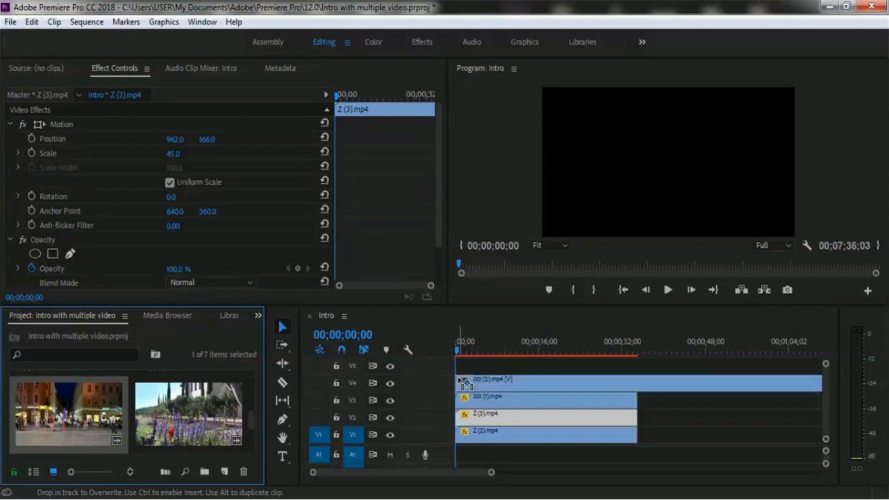
click(281, 382)
click(640, 384)
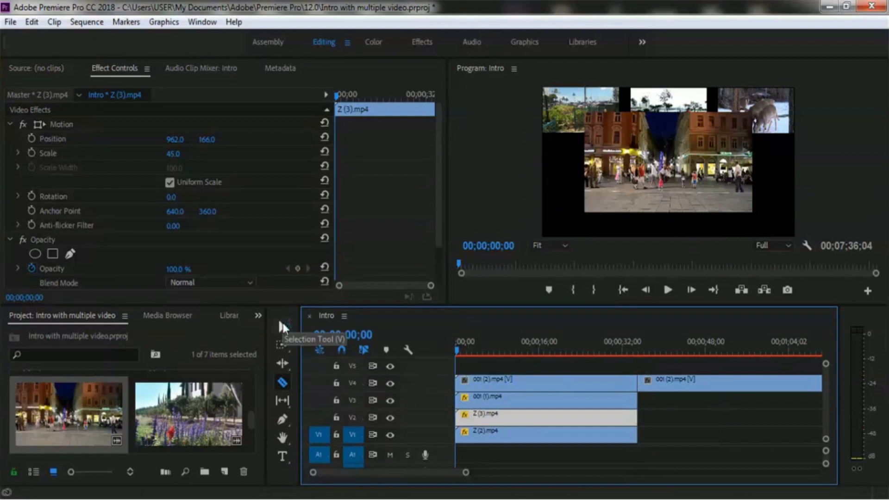
Delete the leftover part of the 001 (2).mp4 clip on V4 that extends past the clips below.
click(283, 326)
click(676, 382)
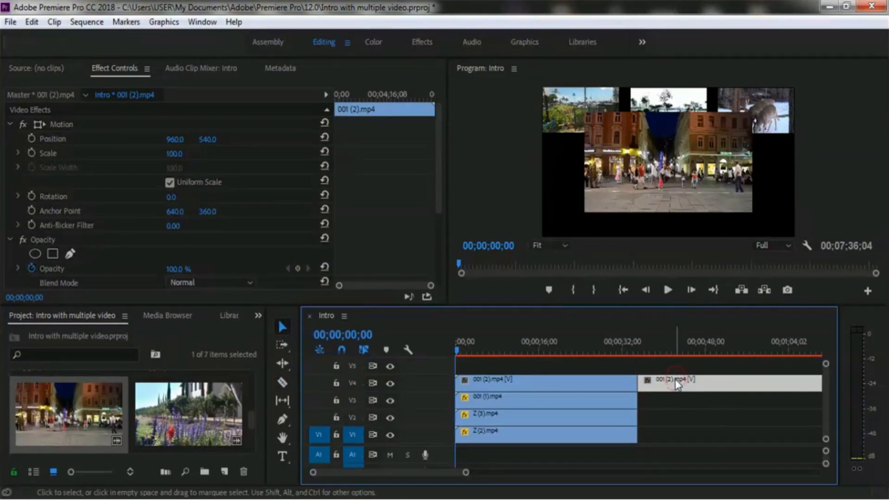
key(Delete)
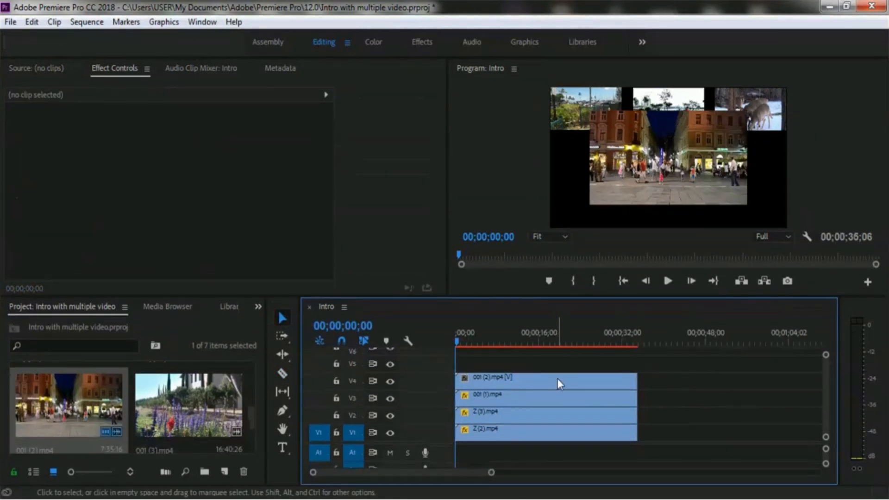
Set the scale of the 001 (2).mp4 clip on V4 to 45.
click(558, 380)
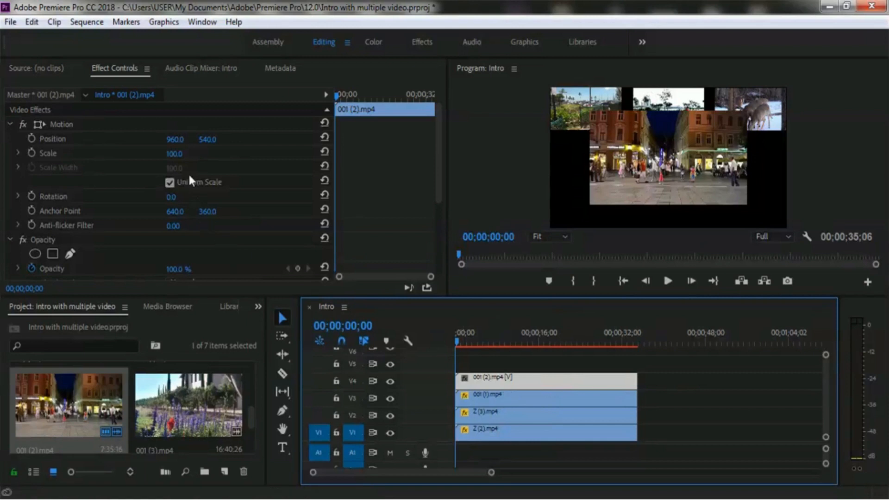
click(174, 155)
text(45)
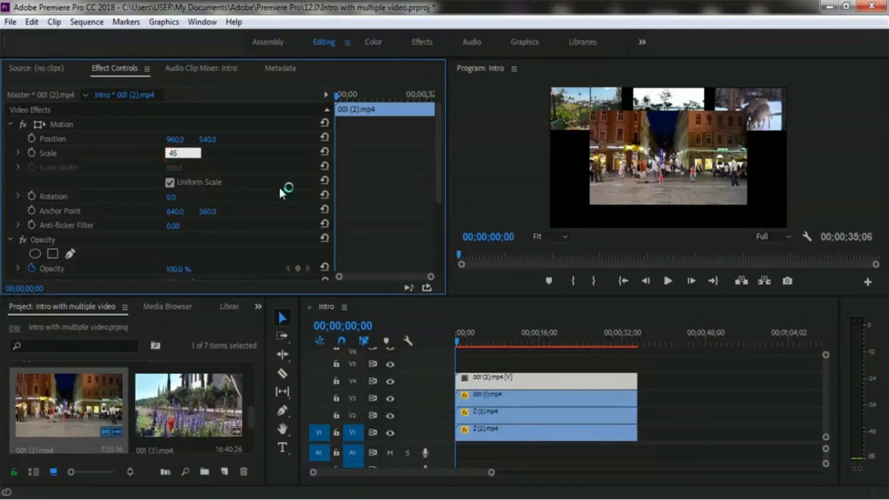
key(Return)
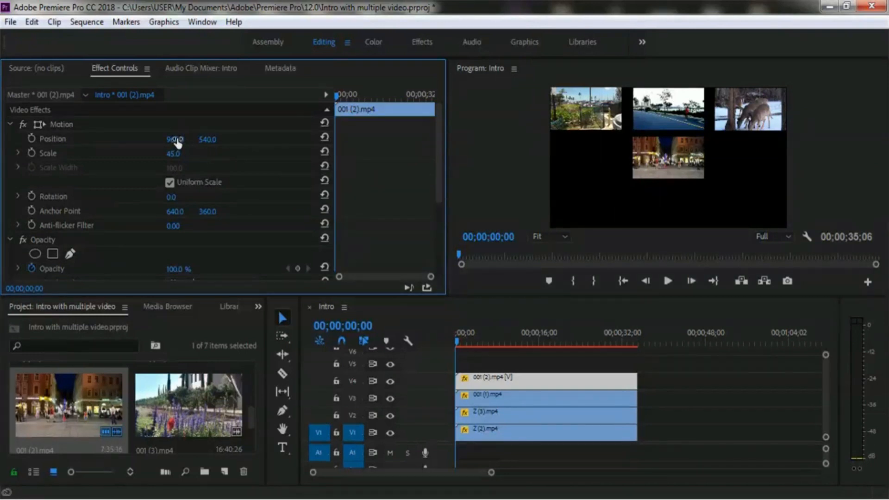
Position the 001 (2).mp4 clip in the frame's lower-left corner, at 293, 916.
drag(177, 143, 99, 151)
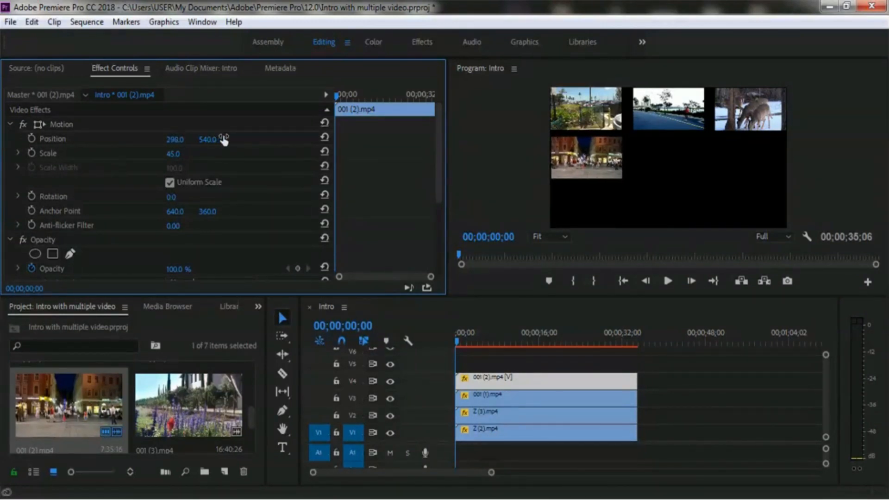
drag(214, 145, 470, 175)
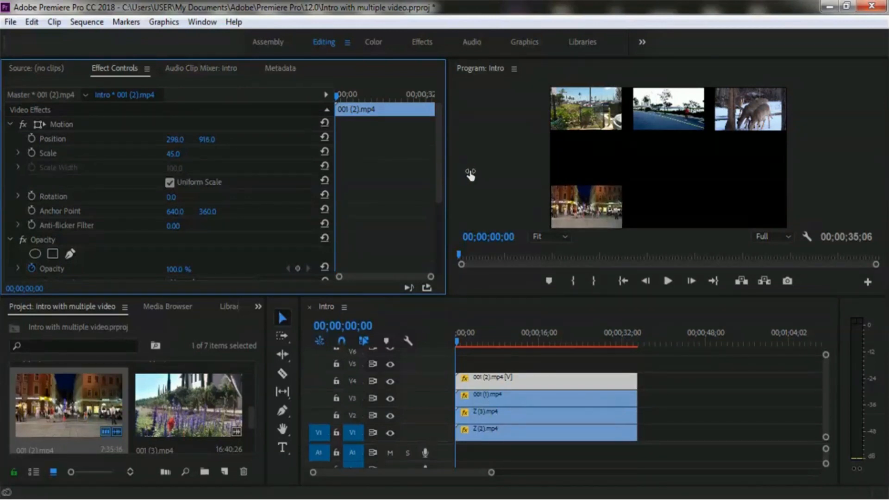
drag(175, 142, 182, 142)
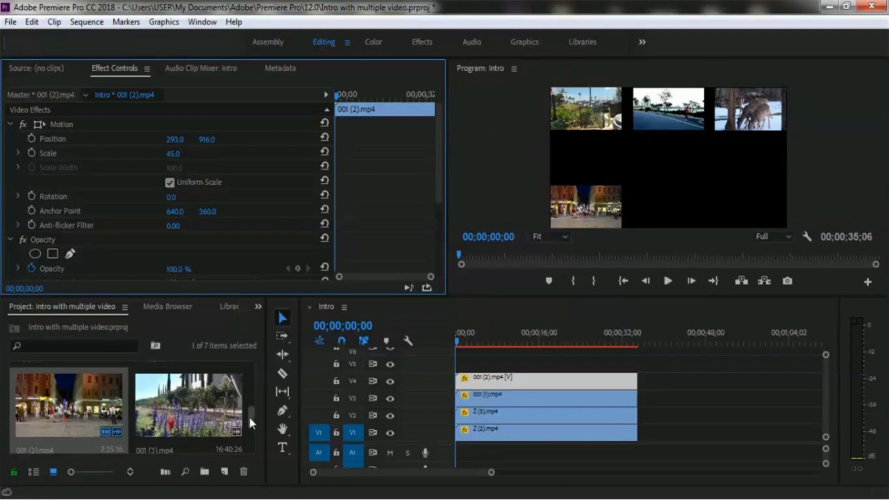
Place the 001 (3).mp4 clip on V5 at the sequence start and cut off the part extending past the clips below.
click(169, 410)
drag(162, 406, 455, 365)
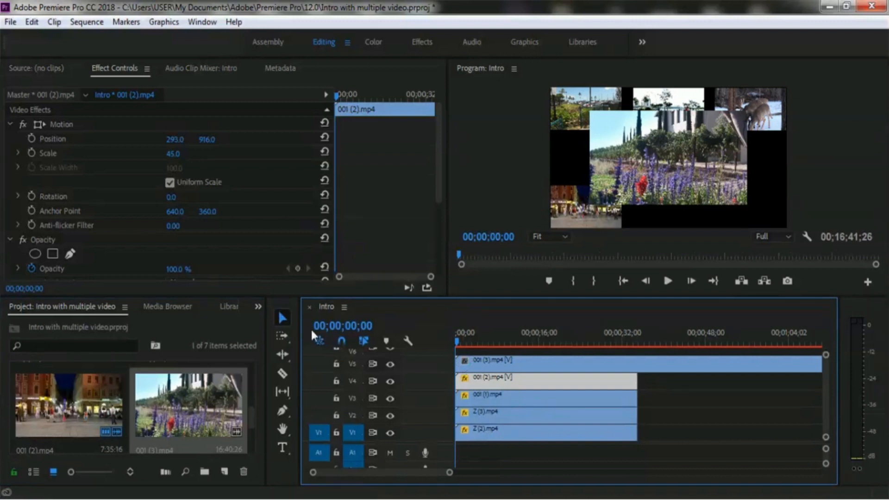
click(283, 373)
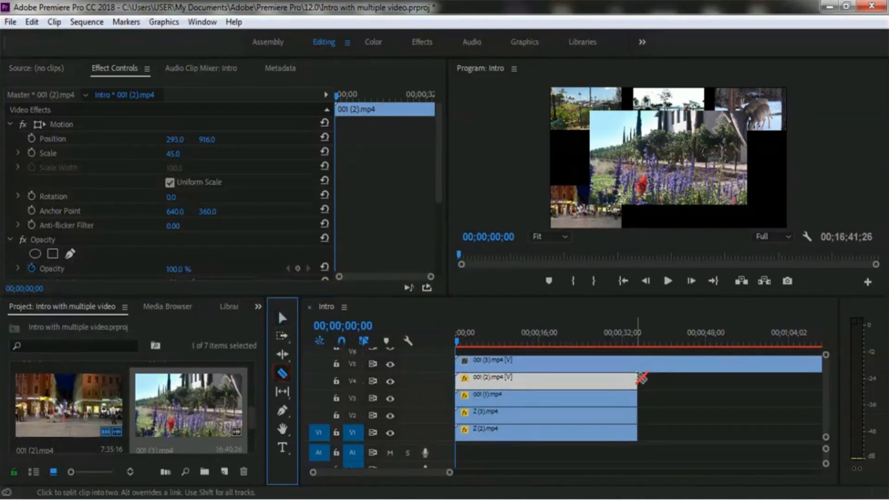
click(640, 364)
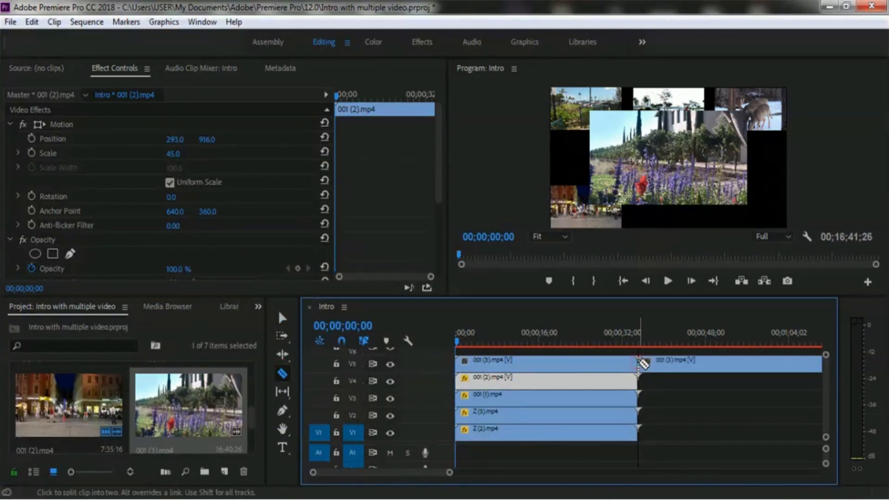
click(283, 319)
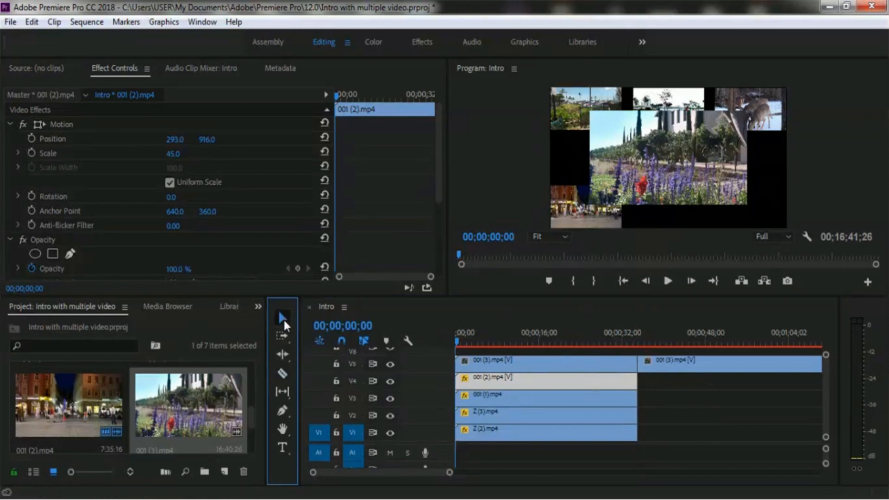
click(697, 365)
key(Delete)
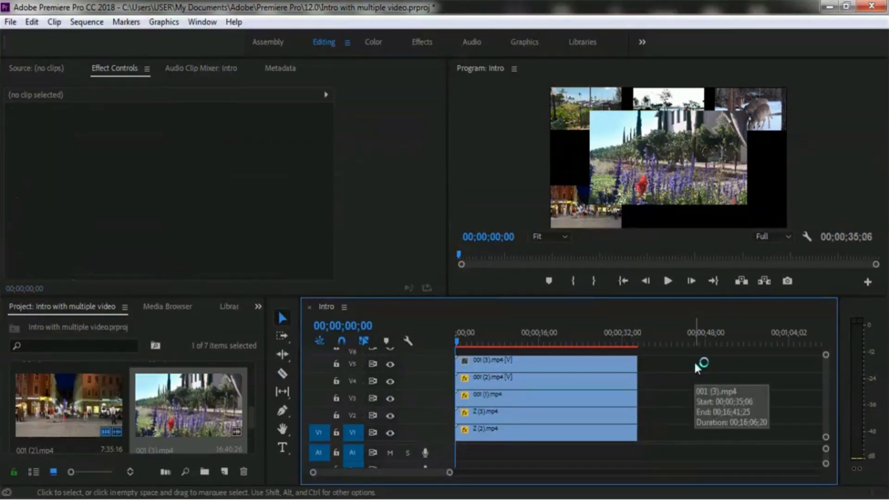
Unlink the audio of the 001 (2).mp4 and 001 (3).mp4 clips from their video and delete it from A4 and A5.
drag(570, 297, 567, 116)
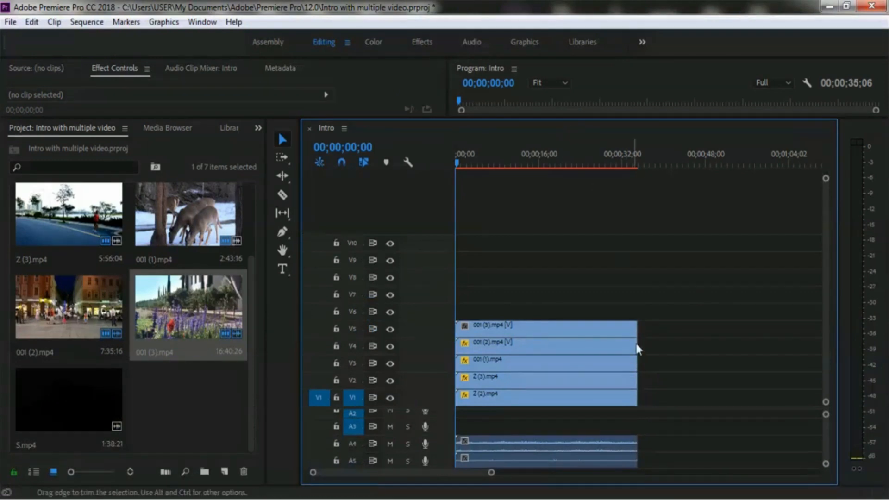
click(548, 443)
right_click(549, 443)
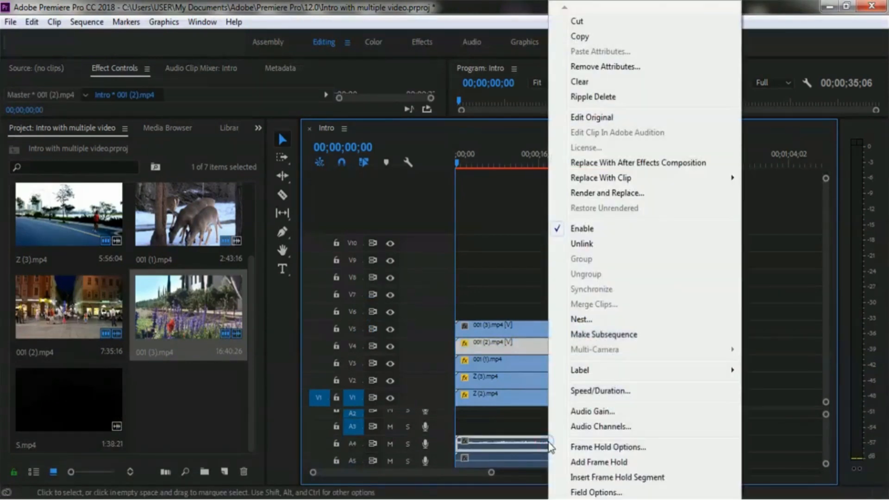
click(597, 246)
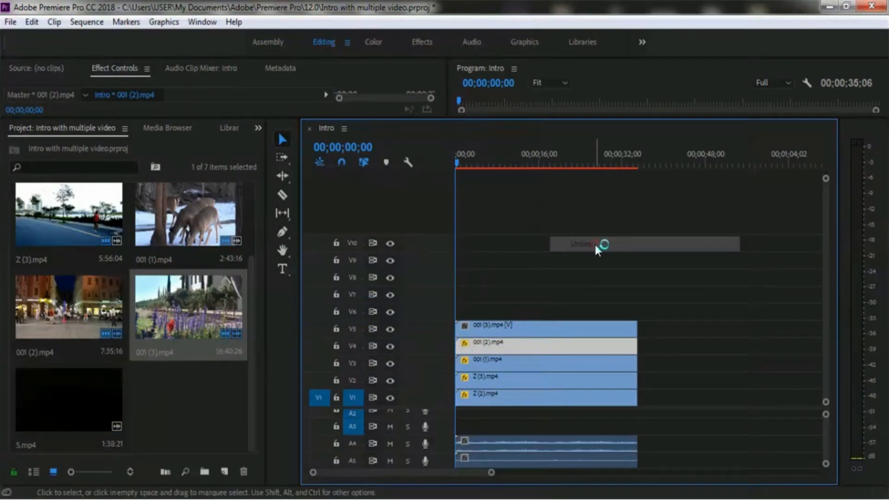
click(556, 461)
right_click(556, 460)
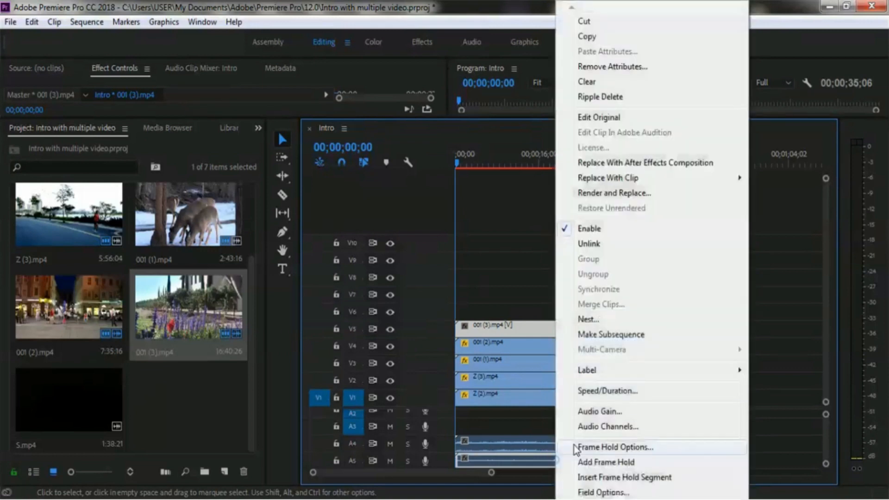
click(637, 246)
click(567, 444)
drag(568, 444, 567, 459)
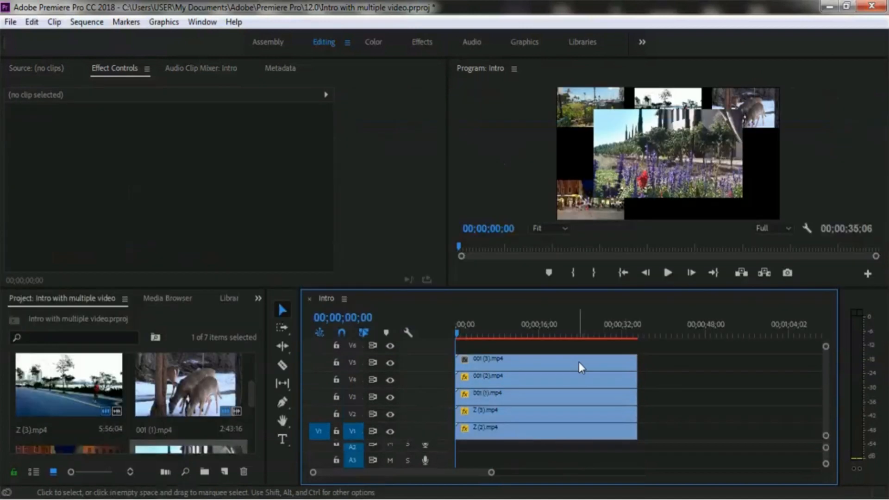
Scale the 001 (3).mp4 clip on V5 to 45 and position it at the frame's bottom center, at 962, 916.
click(571, 360)
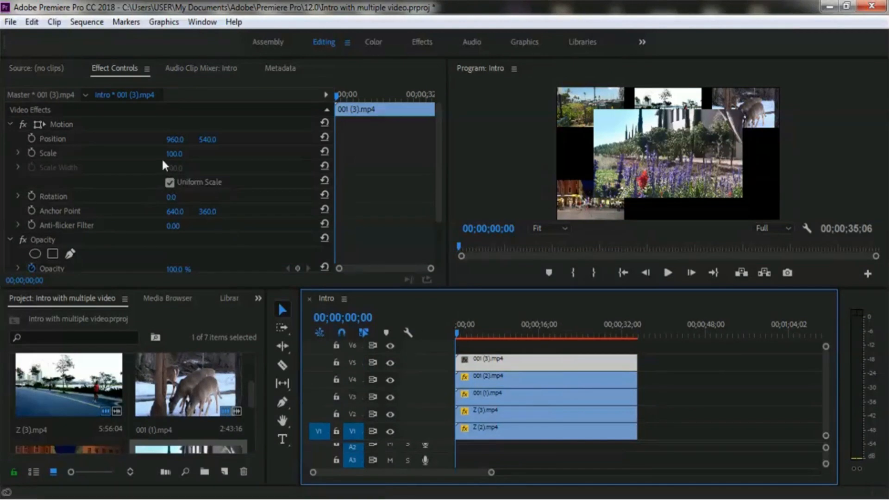
click(174, 154)
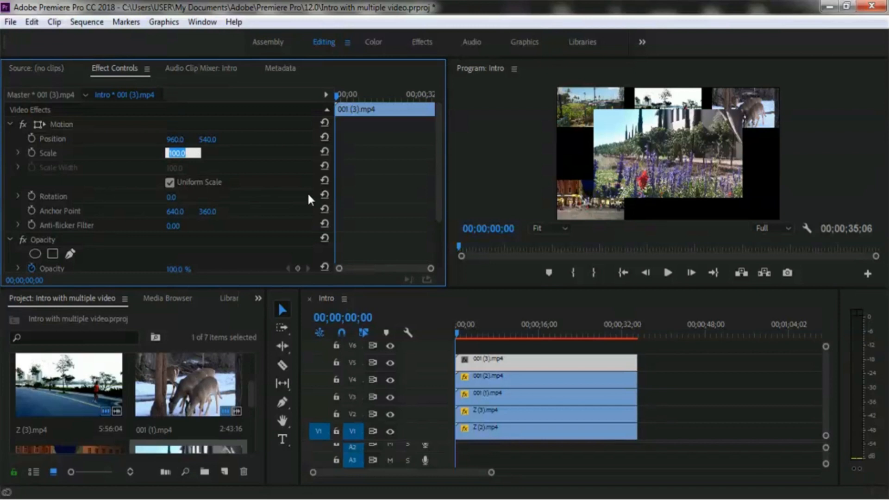
text(45)
key(Return)
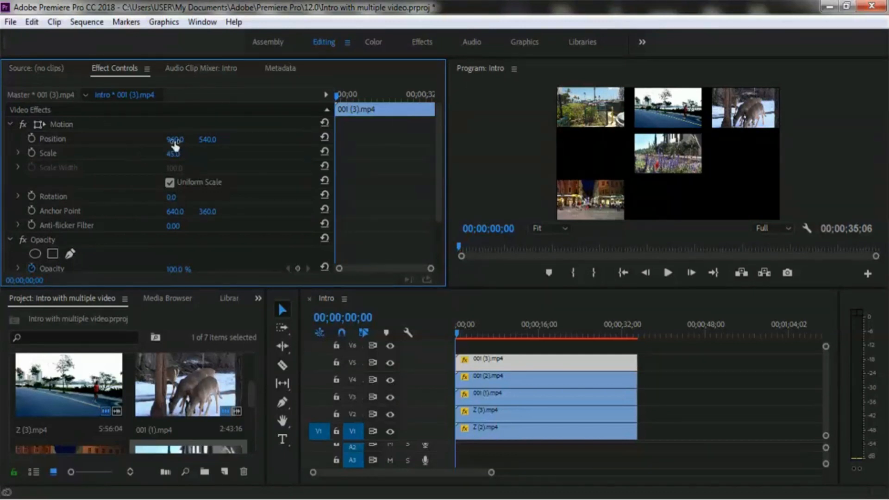
drag(175, 140, 460, 159)
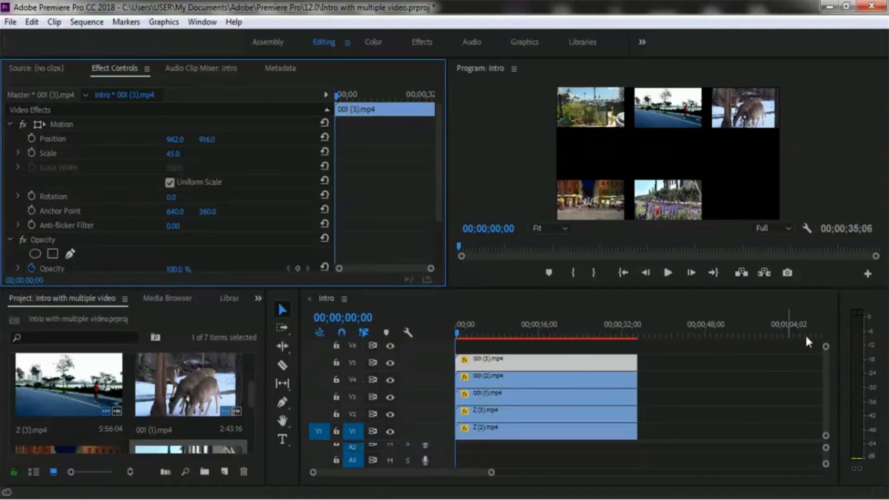
Place the S.mp4 clip on V6 at the sequence start and move the playhead to 00;00;03;04.
click(826, 348)
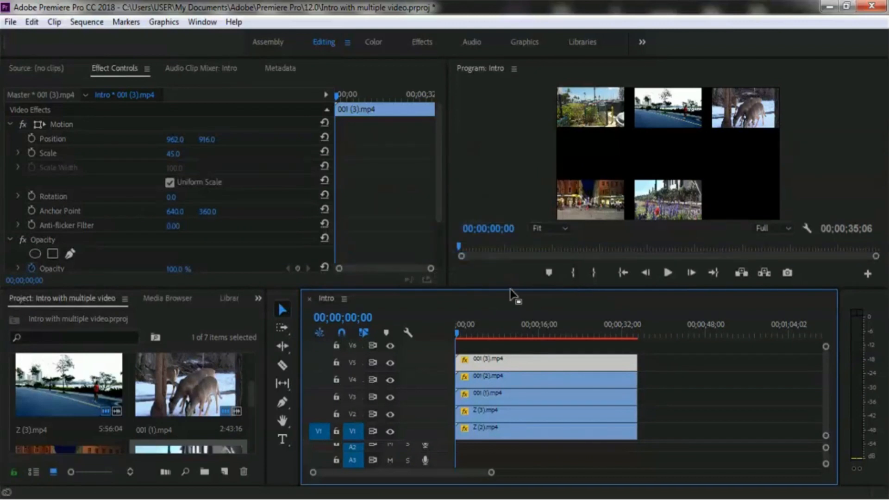
drag(510, 292, 507, 261)
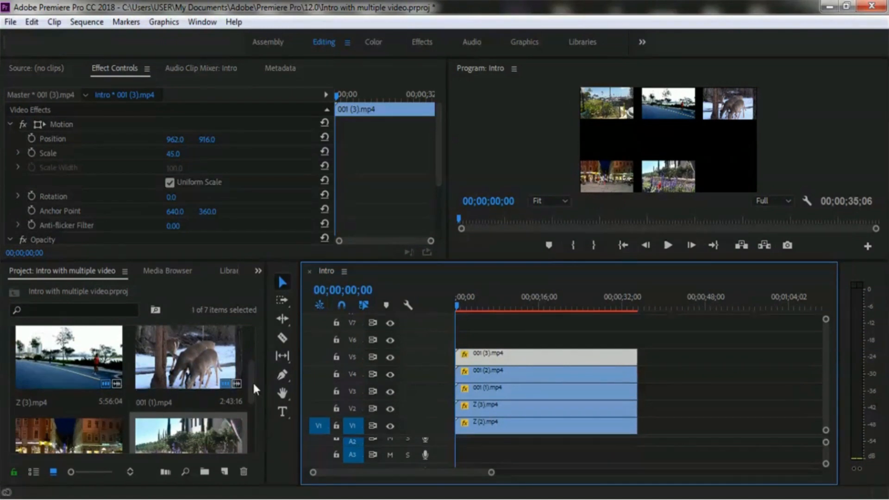
drag(252, 385, 257, 441)
click(61, 413)
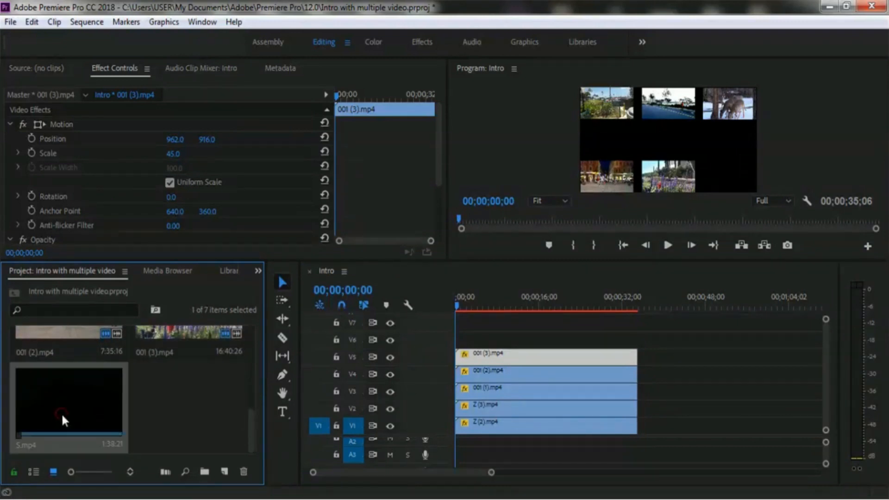
drag(37, 408, 436, 338)
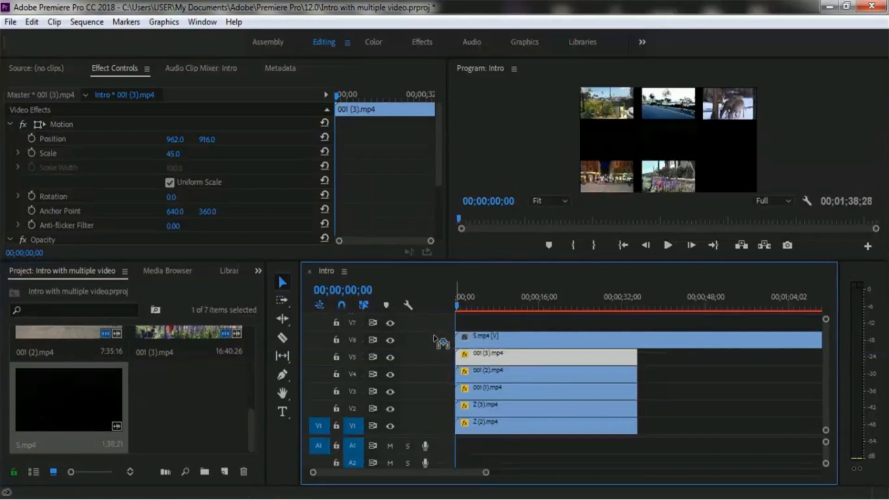
click(472, 307)
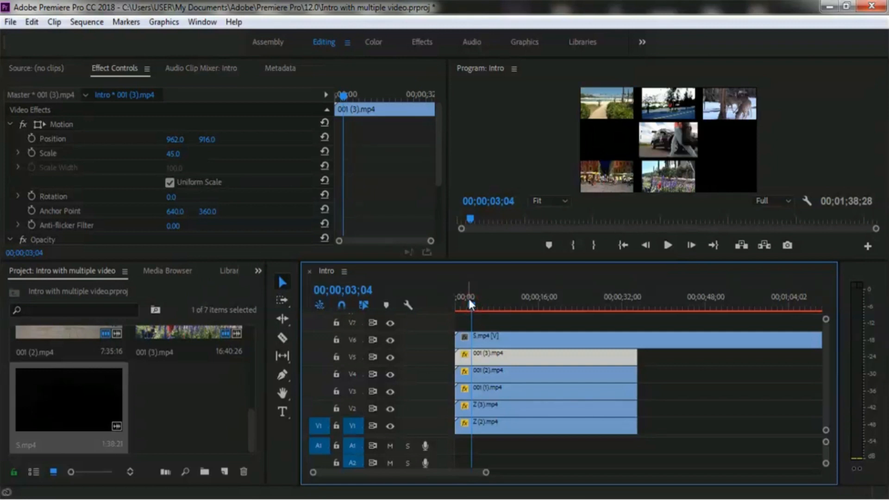
Split the S.mp4 clip on V6 where the clips below end and delete the leftover part.
click(282, 338)
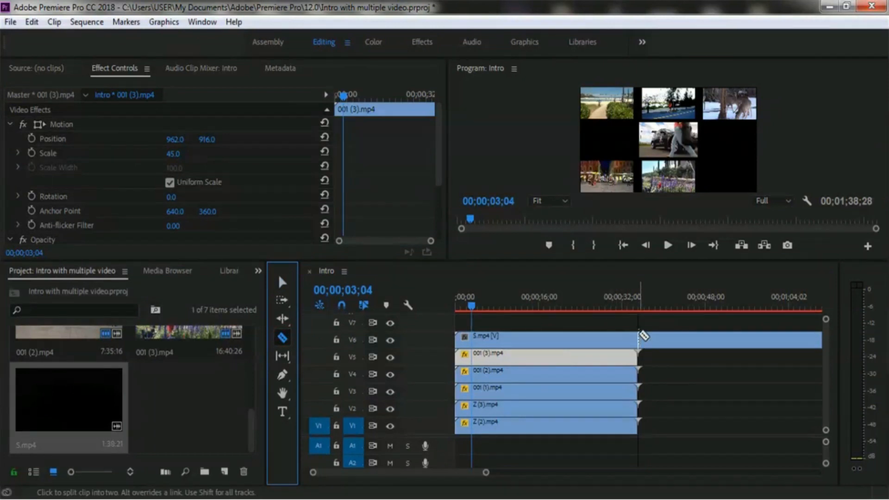
click(640, 334)
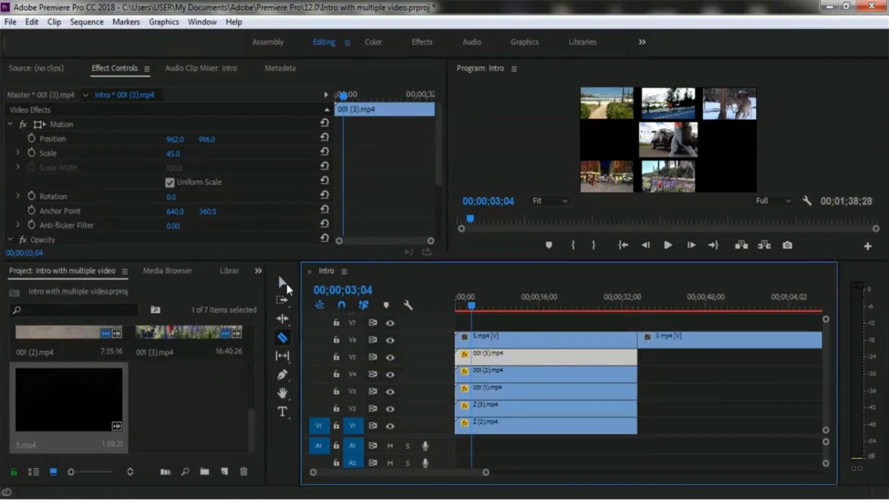
click(283, 280)
click(679, 335)
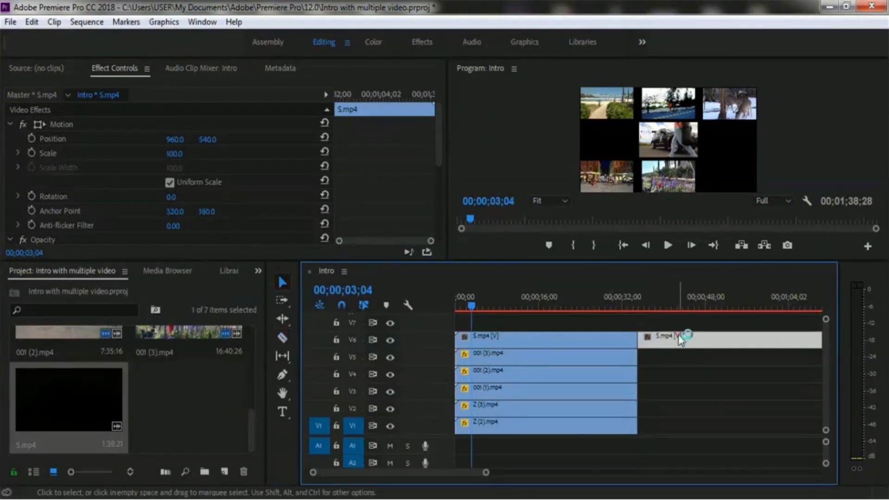
key(Delete)
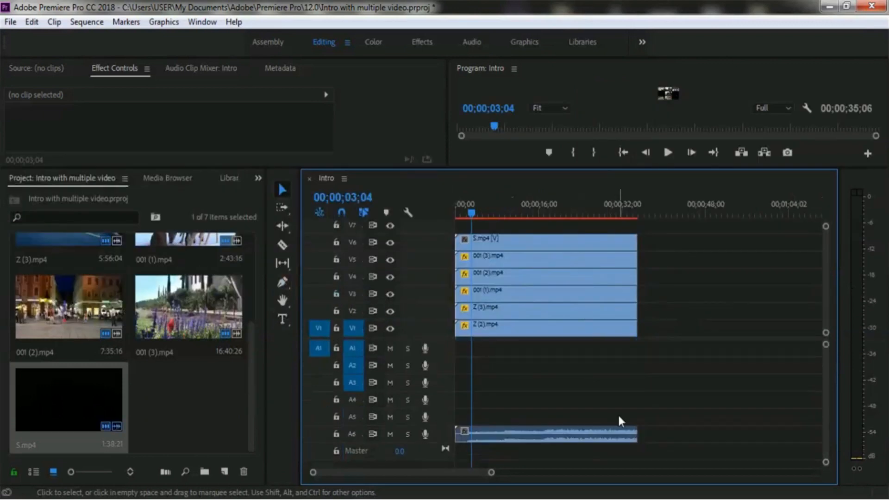
Unlink the audio of the S.mp4 clip from its video and delete it from A6.
right_click(545, 436)
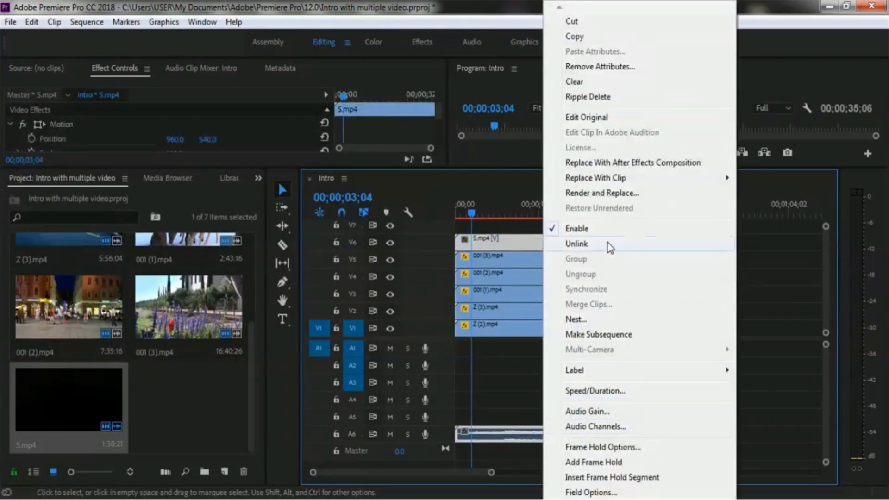
click(609, 244)
click(541, 434)
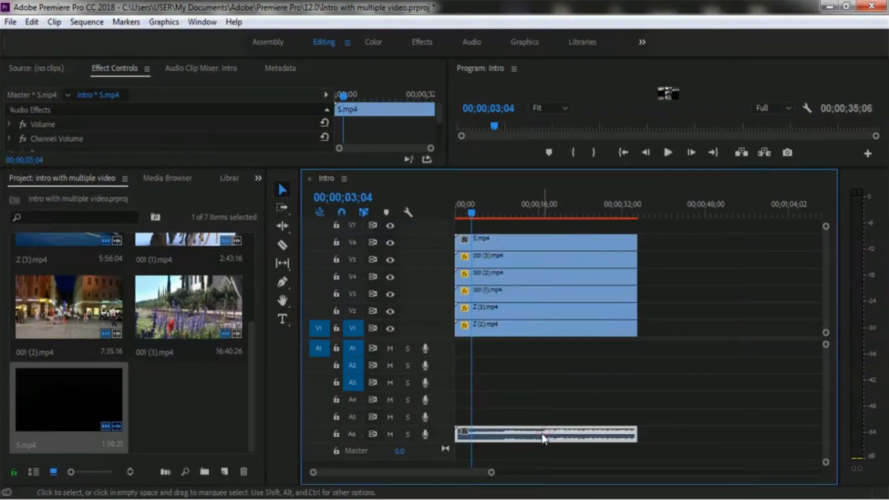
click(532, 433)
key(Delete)
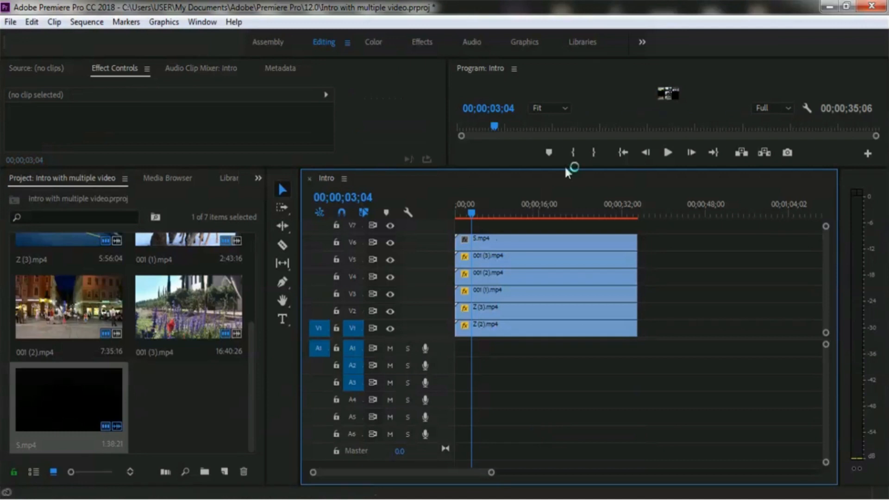
drag(562, 178, 575, 252)
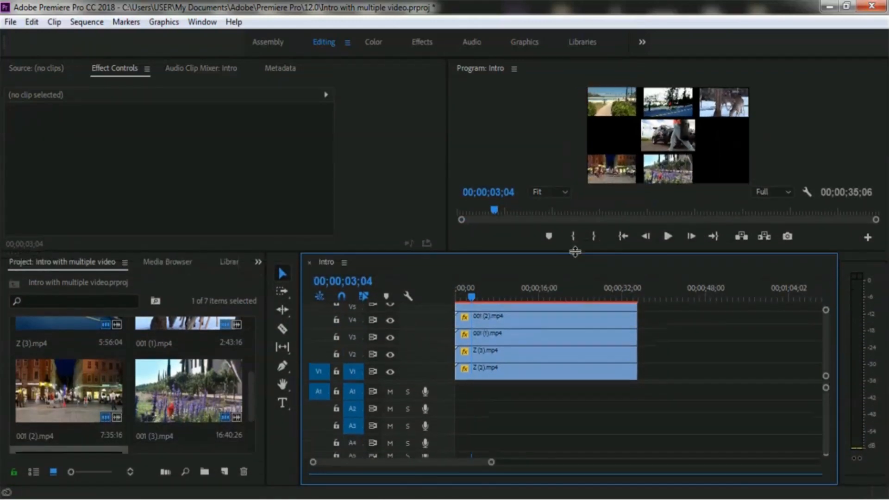
Set the scale of the S.mp4 clip on V6 to 94 so it matches the size of the other clips.
drag(394, 380, 398, 428)
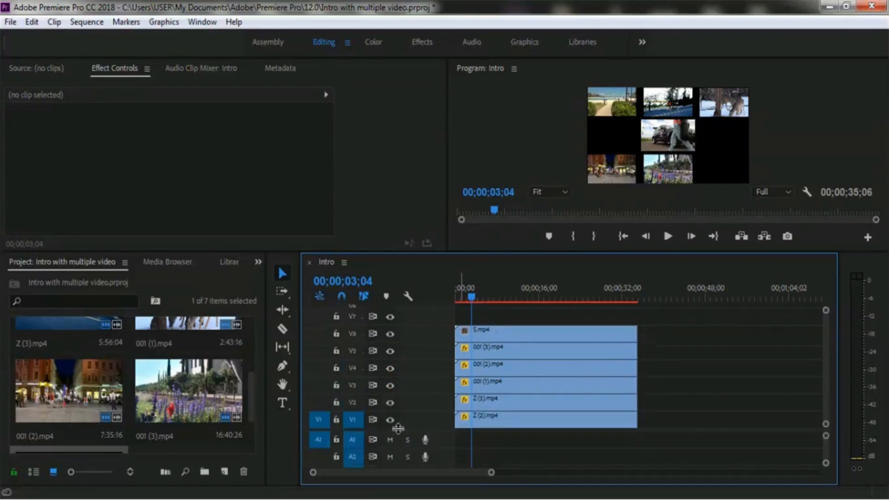
click(501, 332)
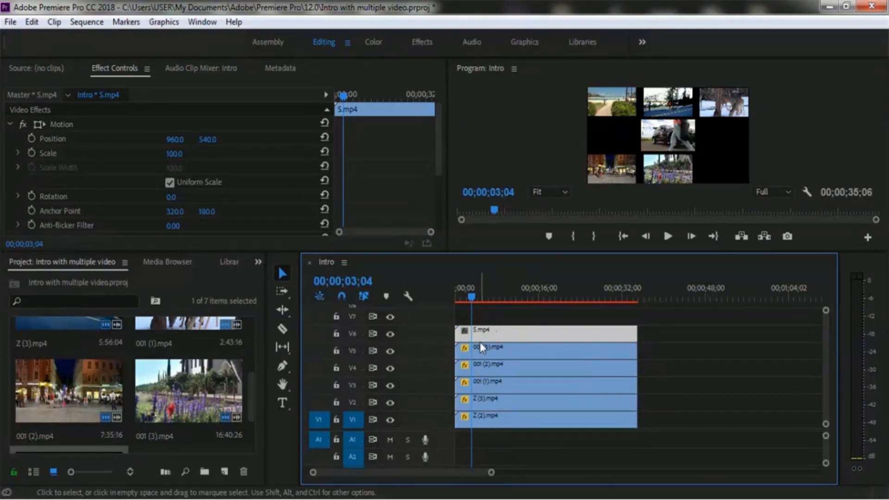
click(176, 154)
text(45)
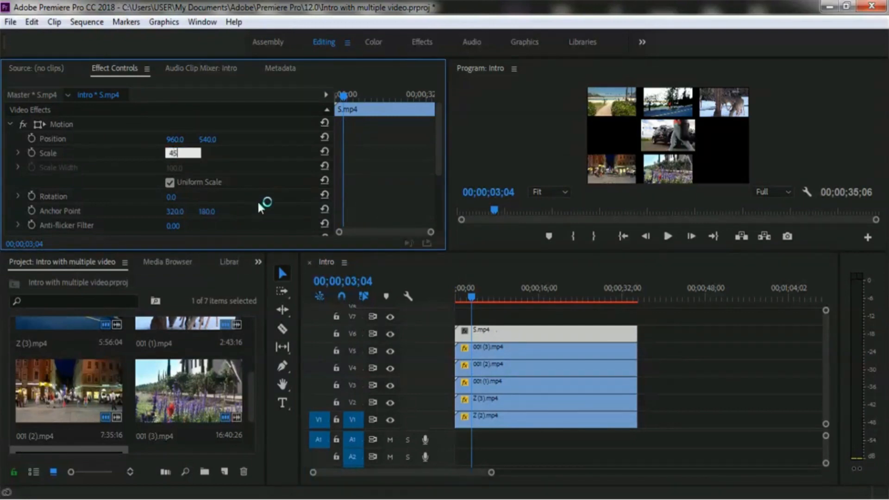
key(Return)
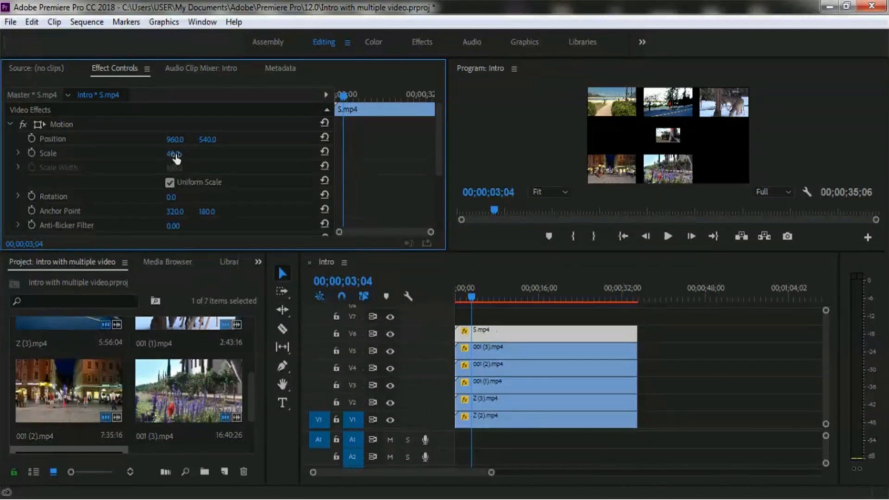
drag(175, 156, 196, 157)
drag(168, 153, 180, 157)
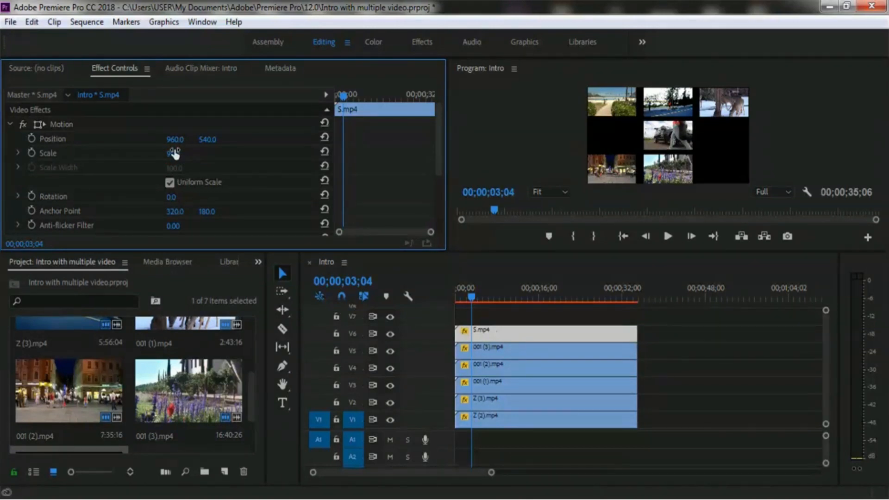
click(172, 154)
drag(175, 155, 183, 155)
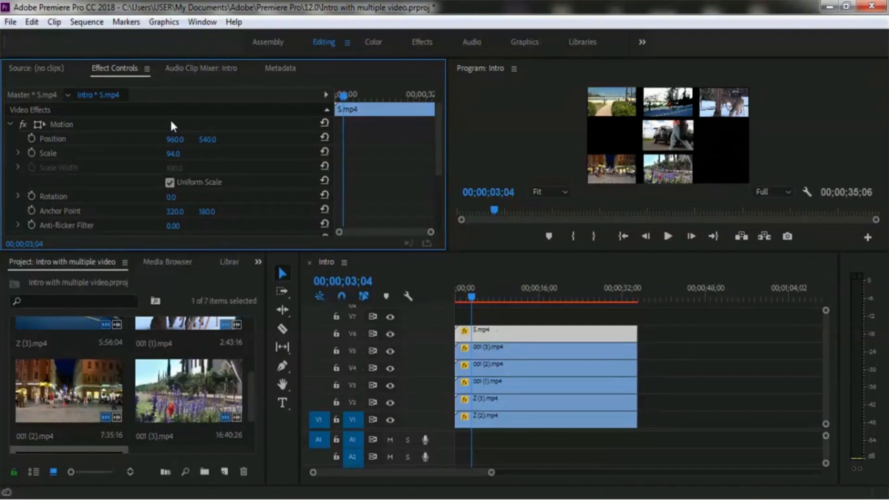
Position the S.mp4 clip on V6 in the frame's bottom-right corner, at 1621, 926.
drag(173, 144, 293, 153)
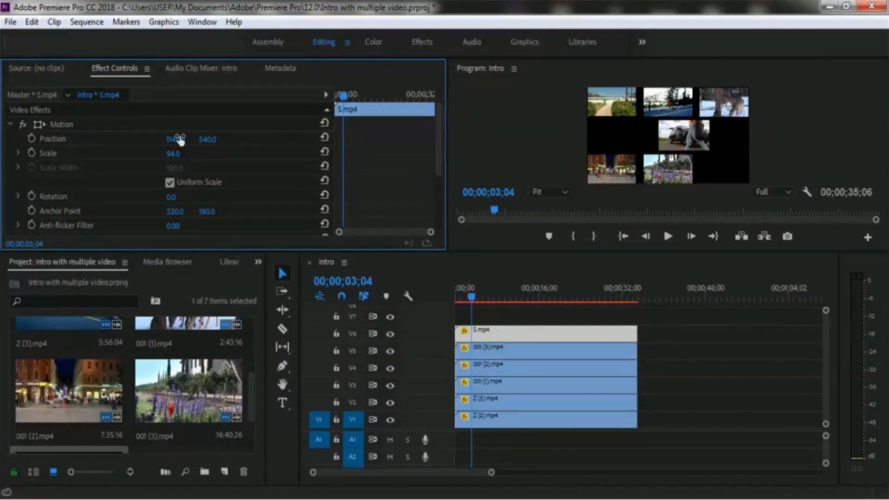
drag(180, 141, 284, 156)
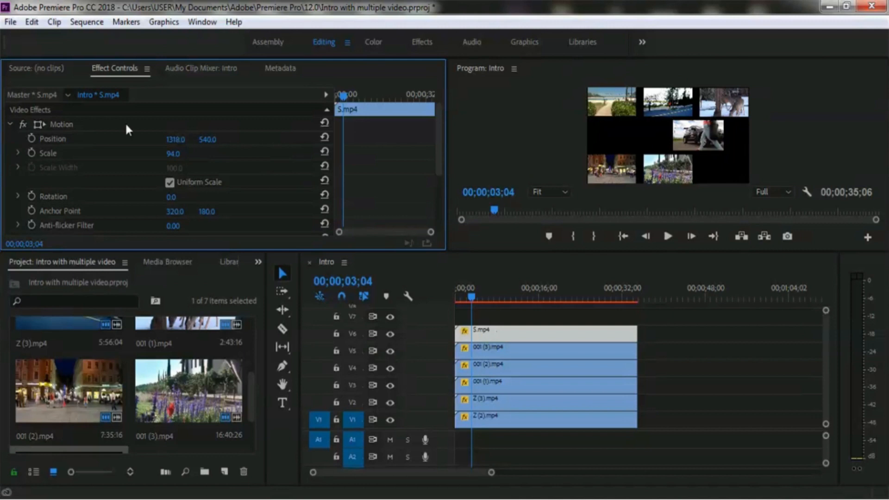
drag(176, 140, 266, 149)
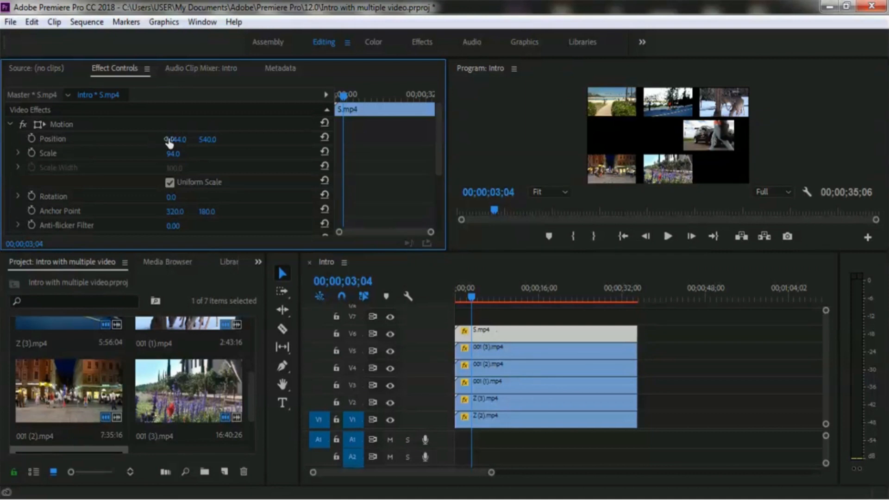
drag(169, 143, 252, 153)
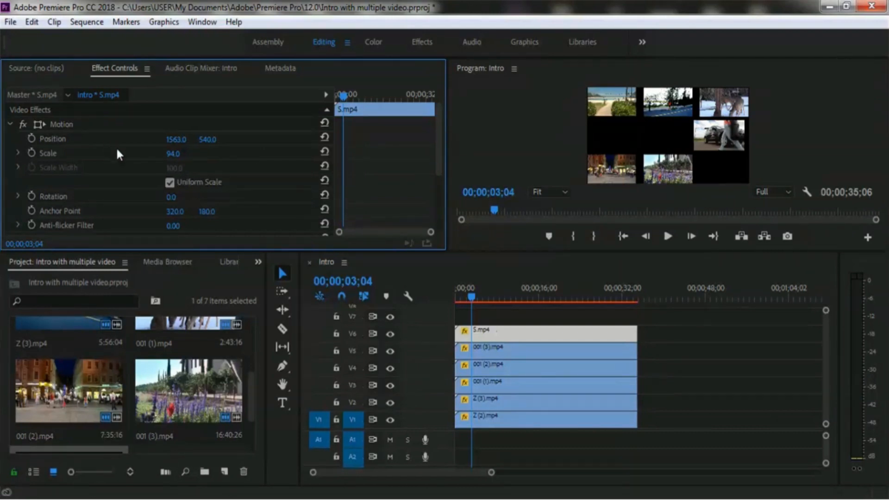
drag(181, 143, 224, 148)
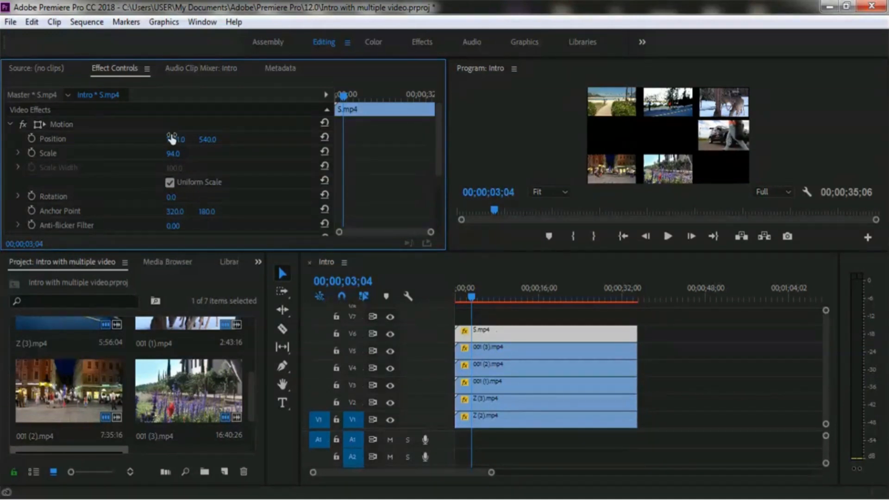
drag(206, 141, 350, 163)
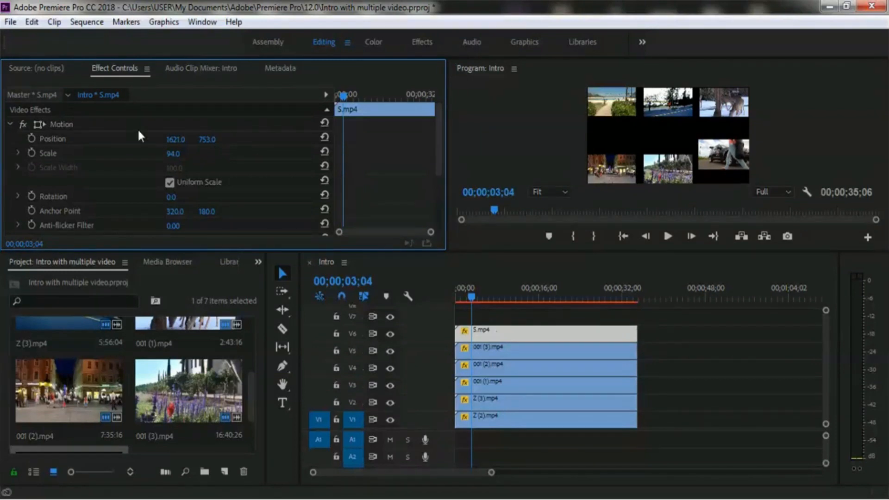
drag(204, 144, 321, 148)
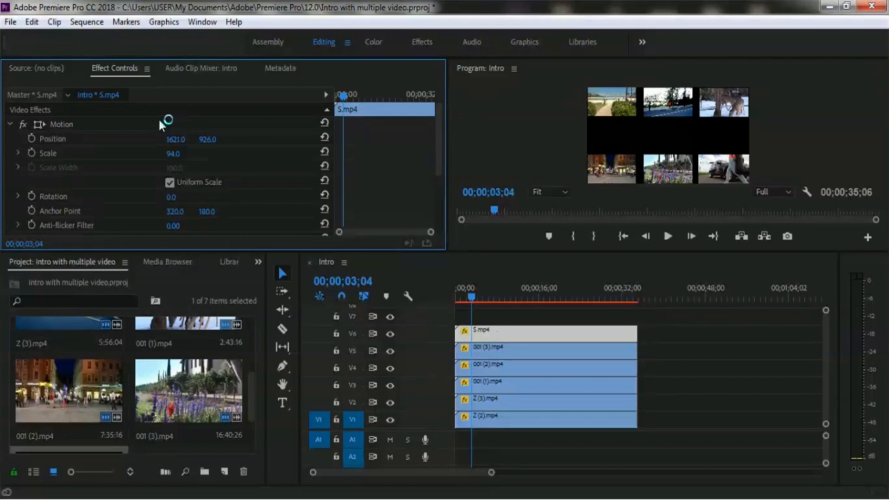
Create a new 1920 x 1080 legacy title named Intro Title.
click(10, 22)
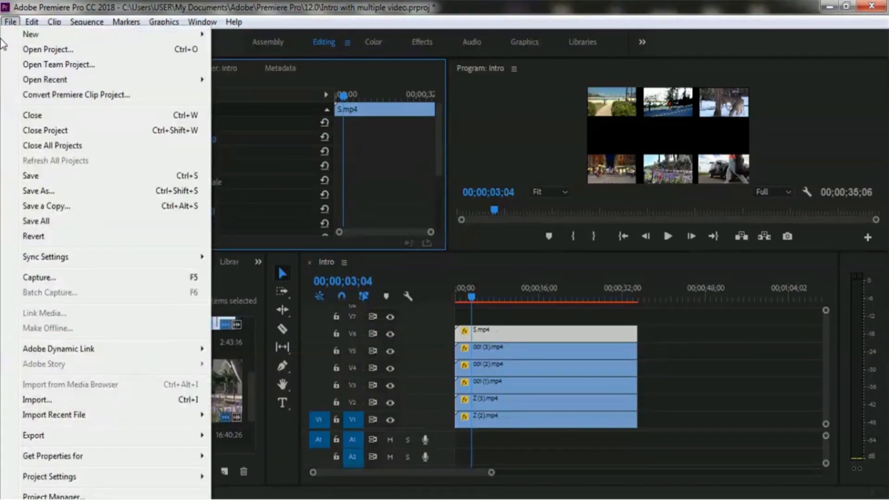
mouse_move(111, 40)
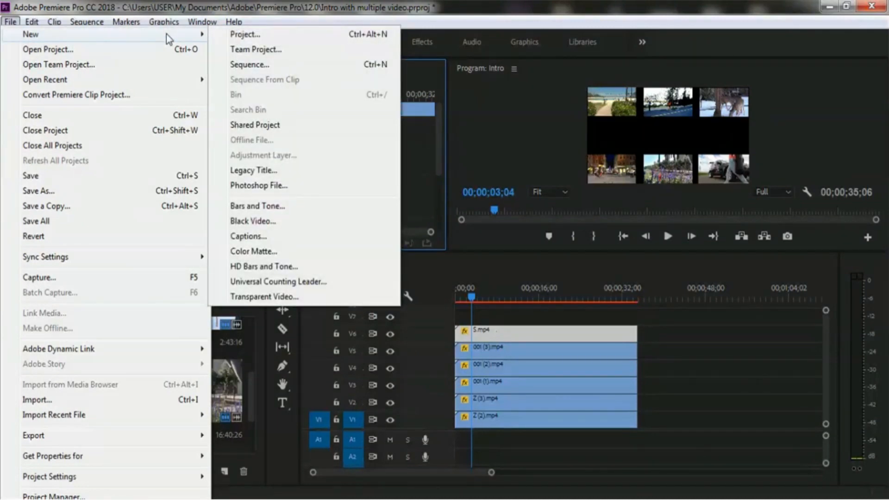
click(294, 172)
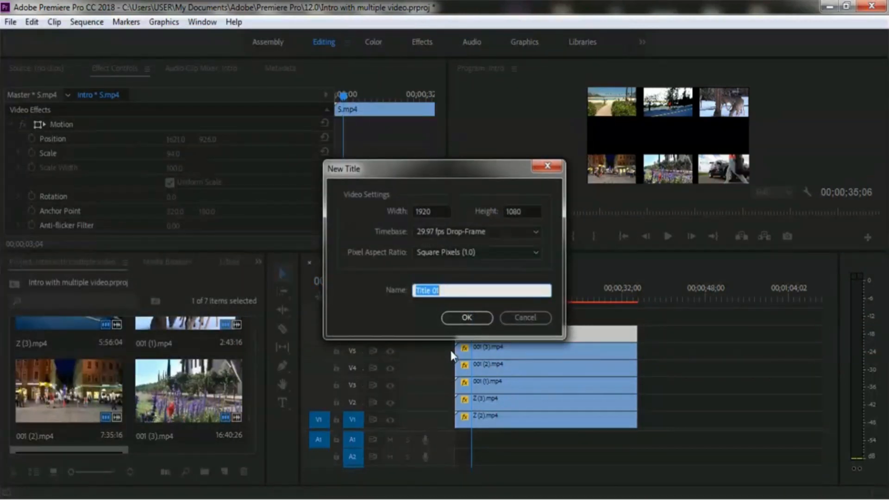
text(Intro Title)
click(463, 318)
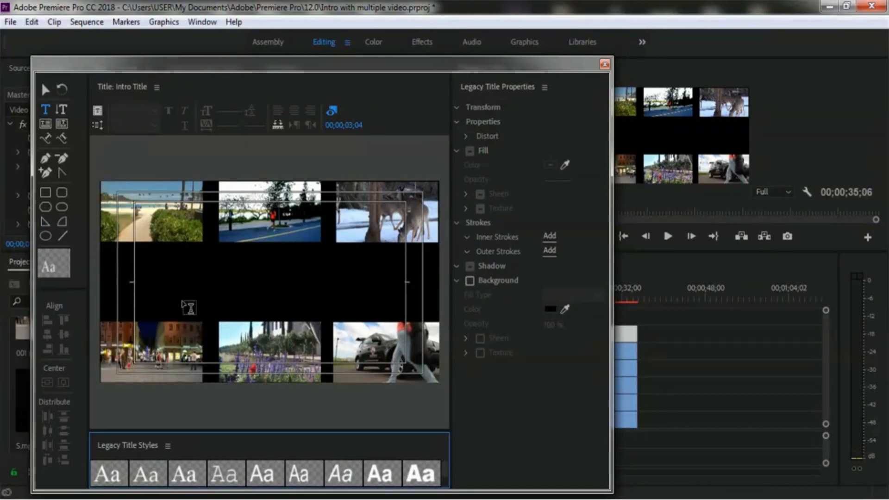
Enlarge the title styles area and add the text "Intro Title" in the black band between the two clip rows.
click(49, 111)
drag(270, 436, 260, 328)
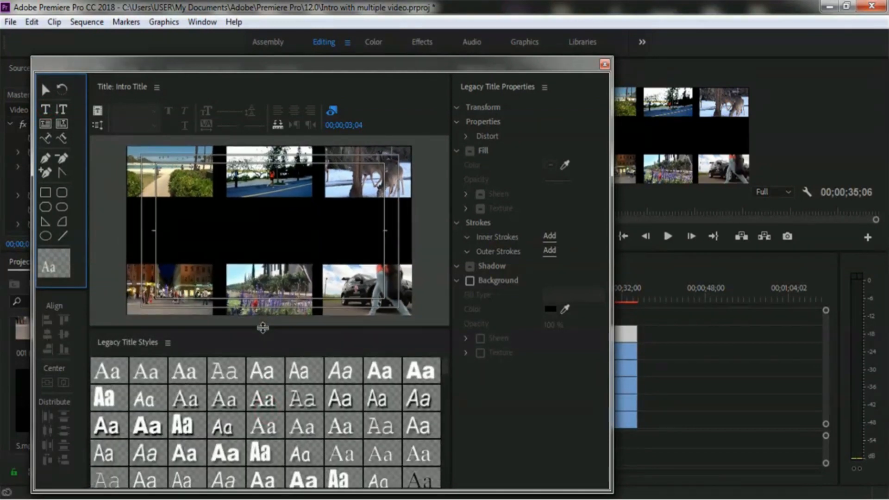
click(189, 223)
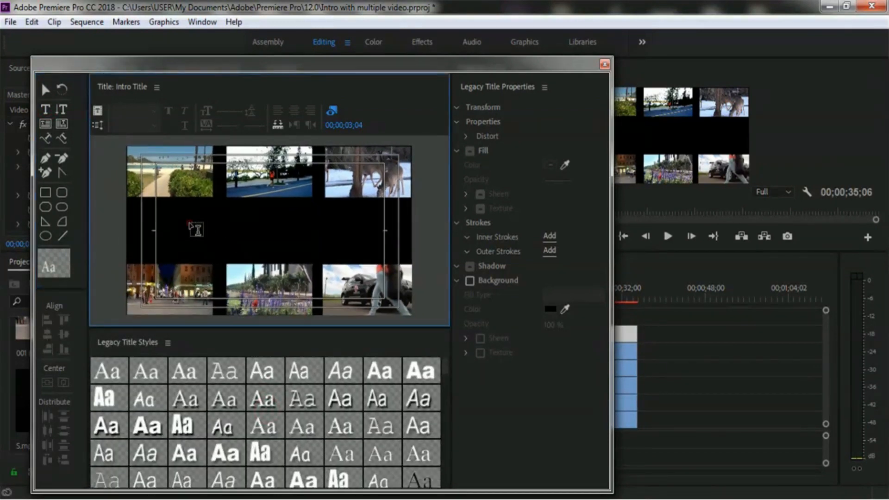
text(Intro)
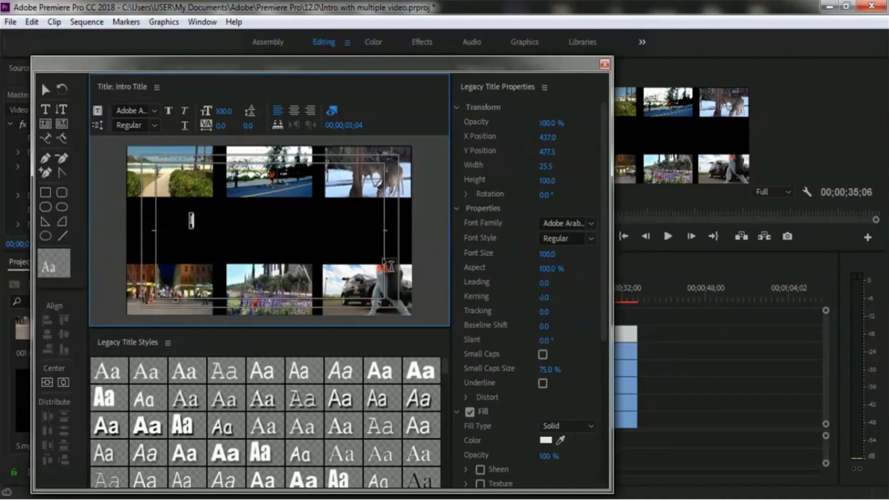
text( Tit)
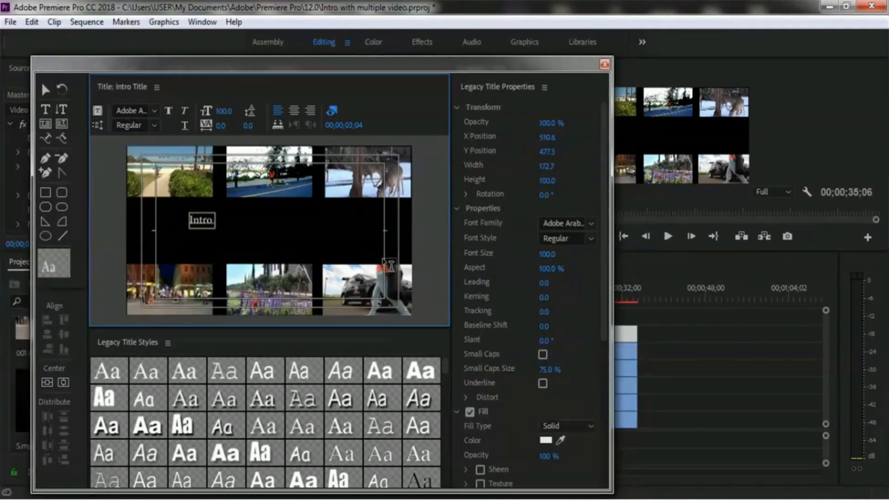
text(le)
Apply the blue gradient Arial Black style to the title text and set its font size to 163.
scroll(428, 412, down, 3)
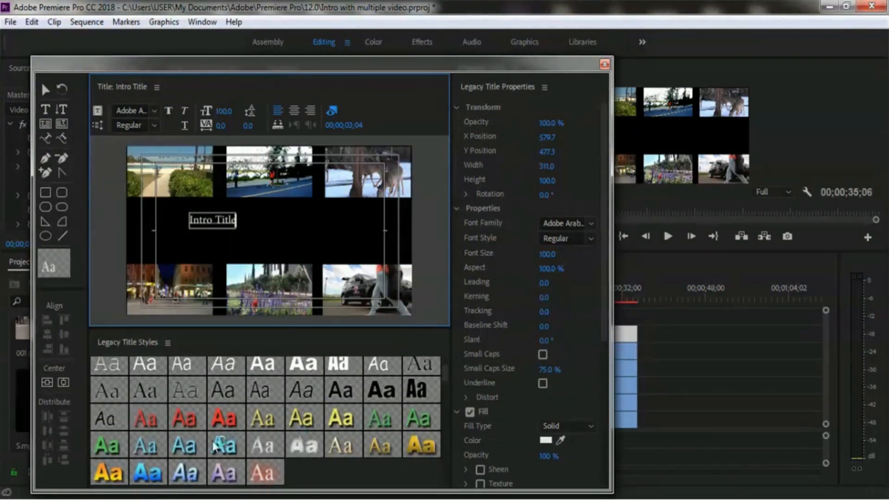
click(148, 479)
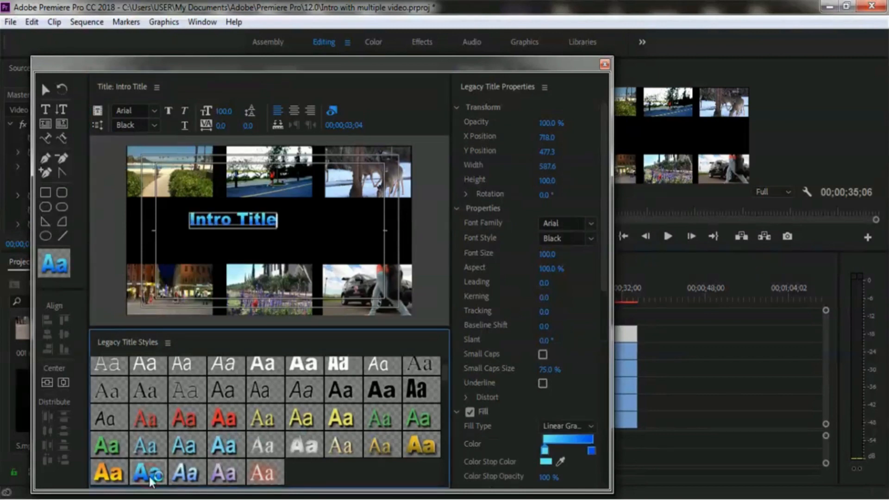
drag(224, 115, 267, 120)
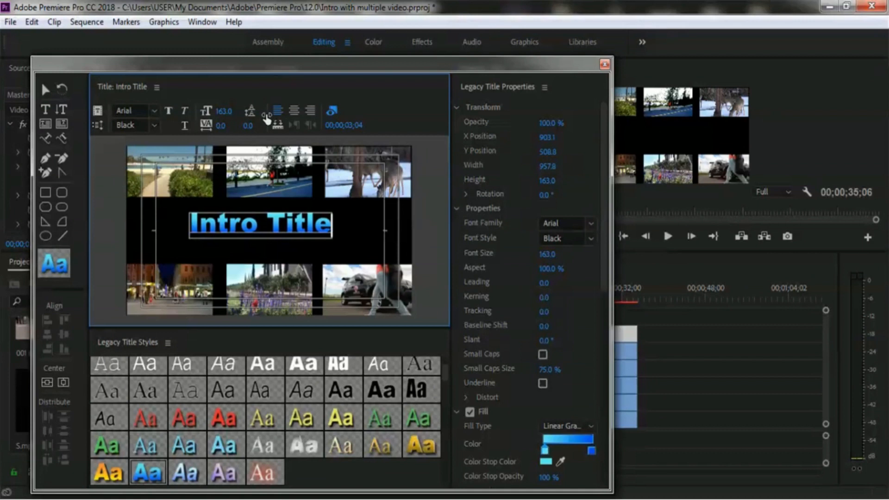
Center the title text vertically and horizontally in the frame and close the title editor.
click(48, 383)
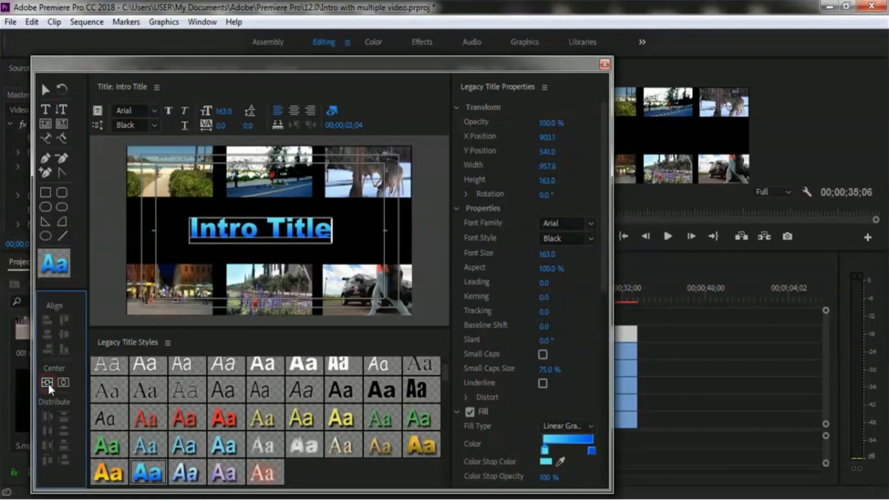
click(64, 383)
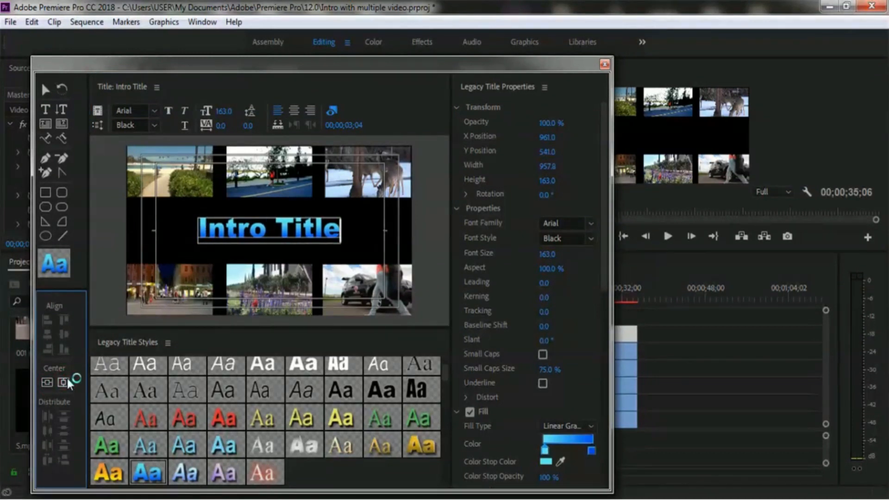
click(605, 64)
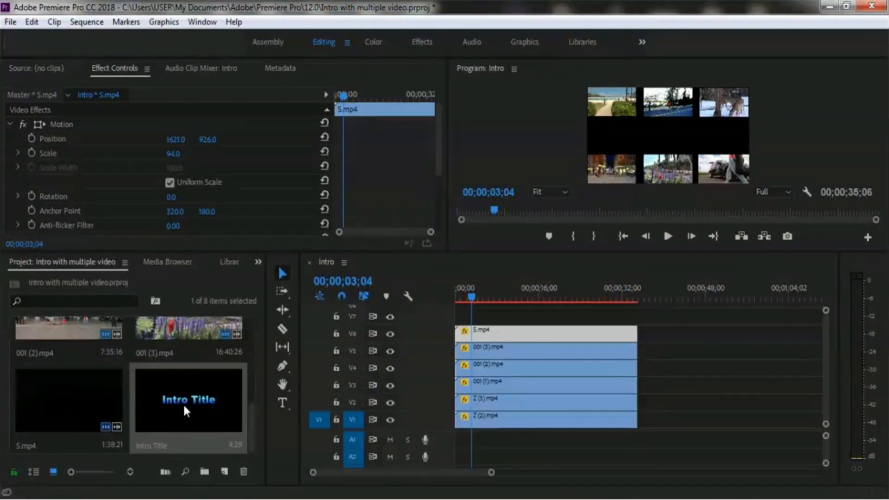
Place the Intro Title clip on V7 at the sequence start and extend it to the end of the clips below.
drag(169, 393, 637, 313)
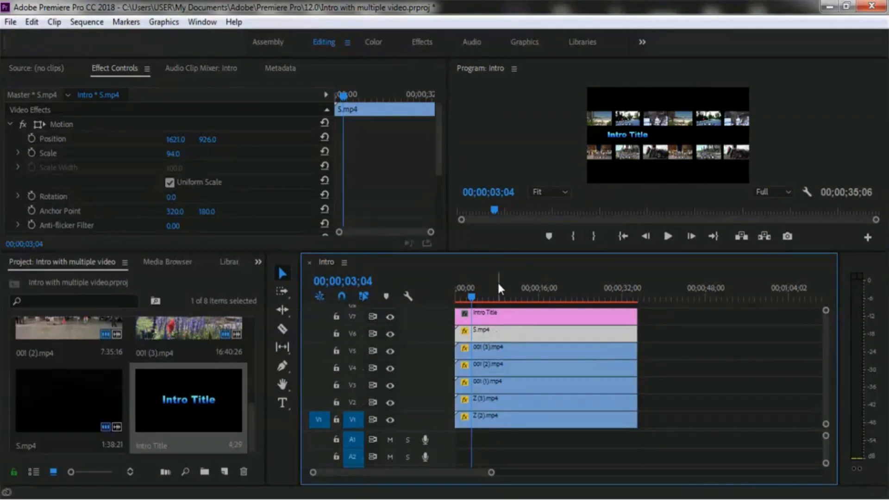
click(537, 295)
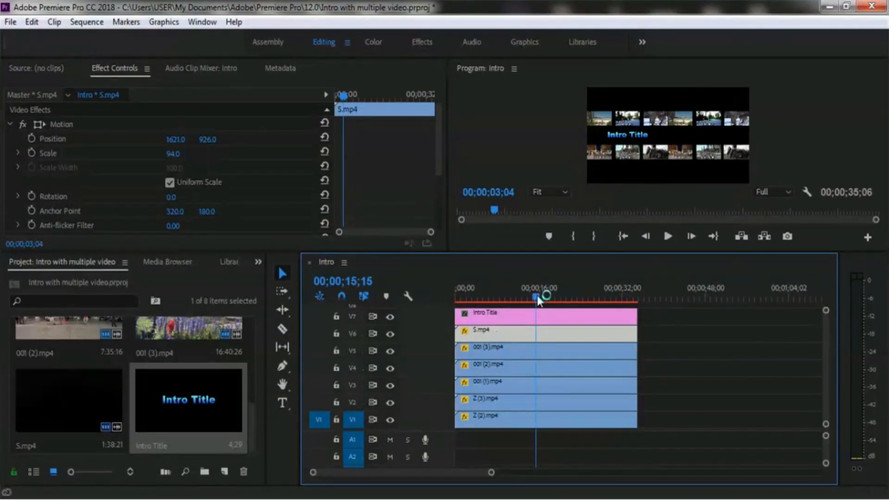
Set the Intro Title clip's scale to 16 at 00;00;00;07 and add a starting scale keyframe there.
click(460, 297)
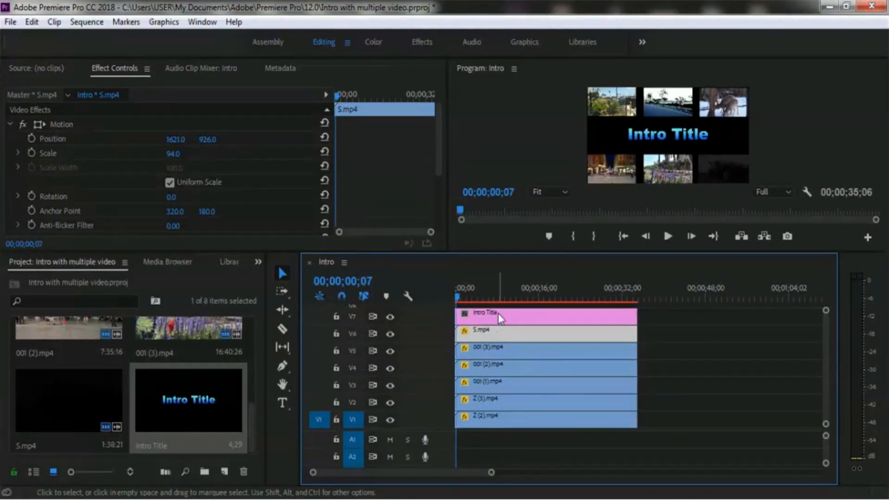
click(499, 313)
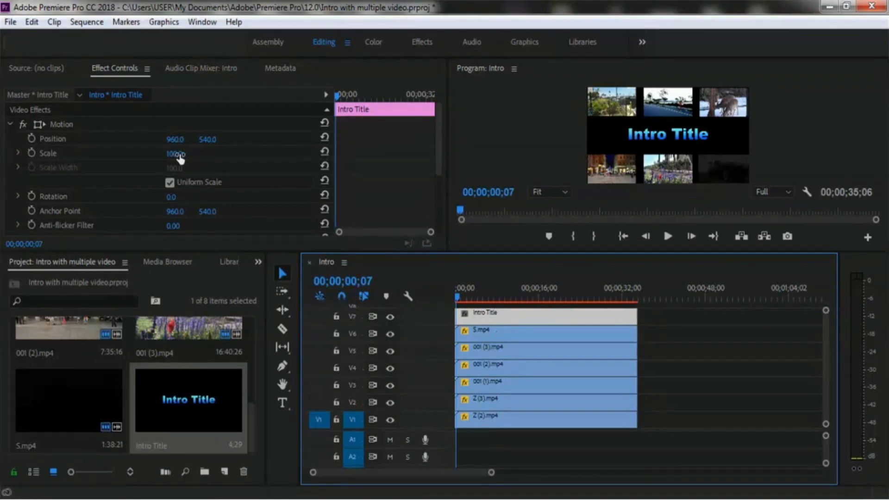
drag(180, 159, 139, 159)
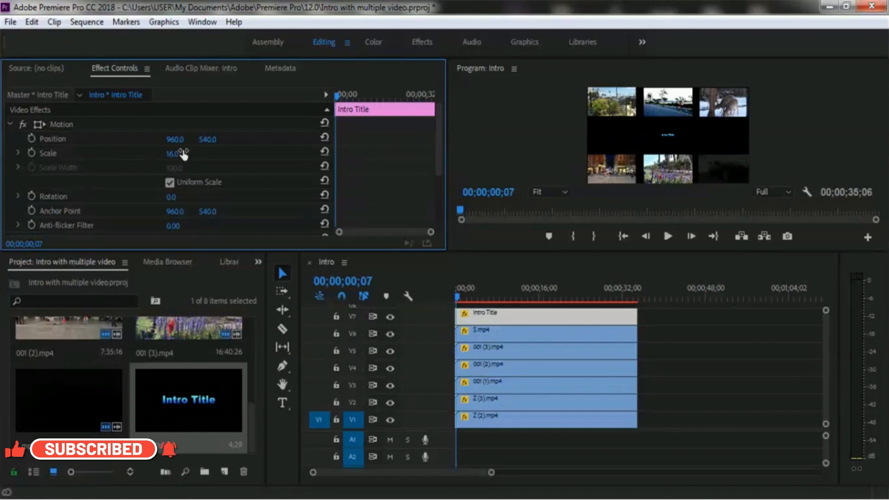
click(32, 153)
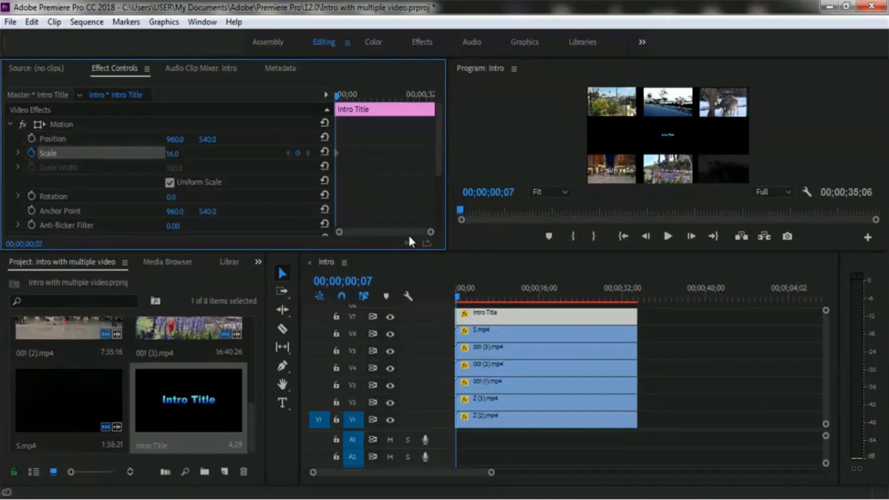
Add a scale keyframe of 100 to the Intro Title clip at 00;00;14;18.
click(533, 289)
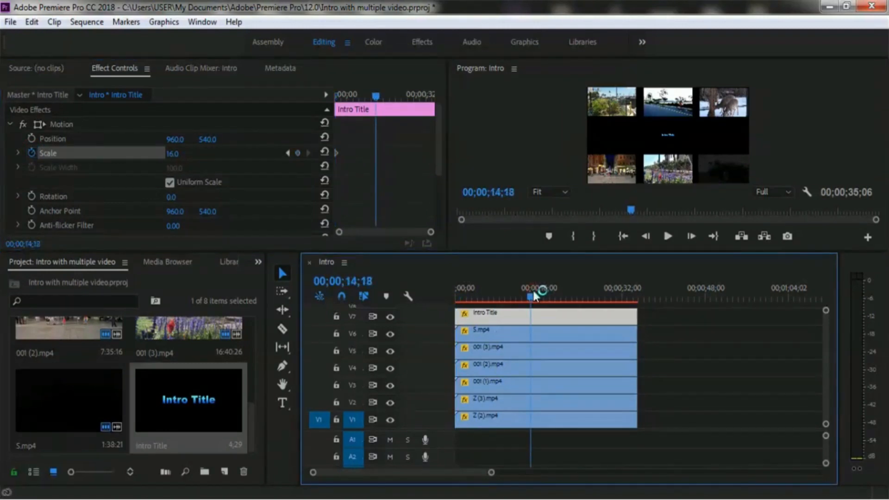
click(178, 155)
text(10)
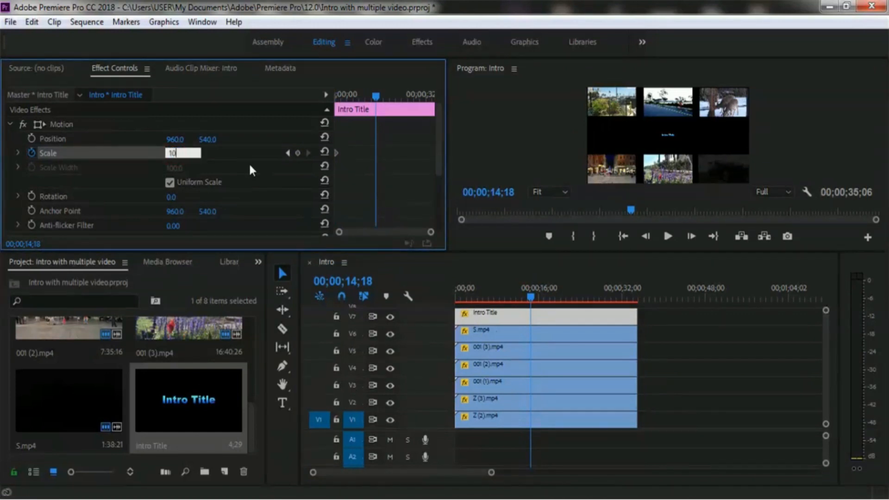
text(0)
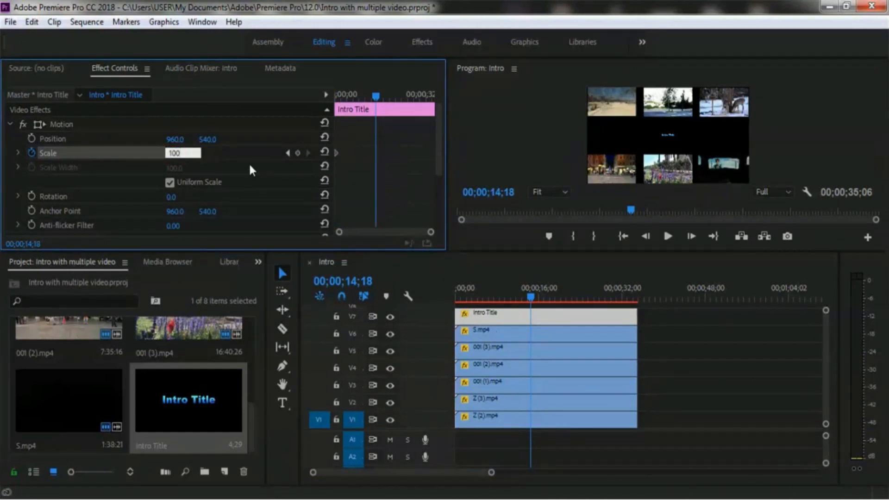
key(Return)
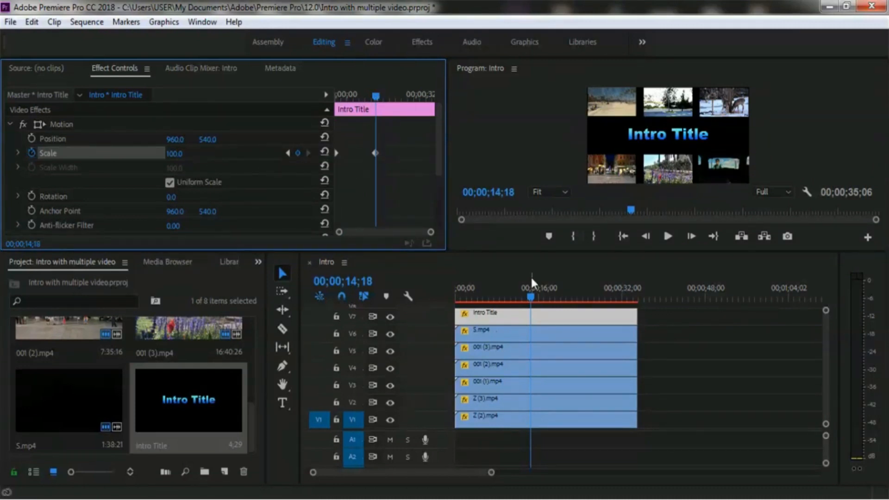
Reset the title's position to its default and add a starting position keyframe at 00;00;18;09.
drag(376, 97, 388, 102)
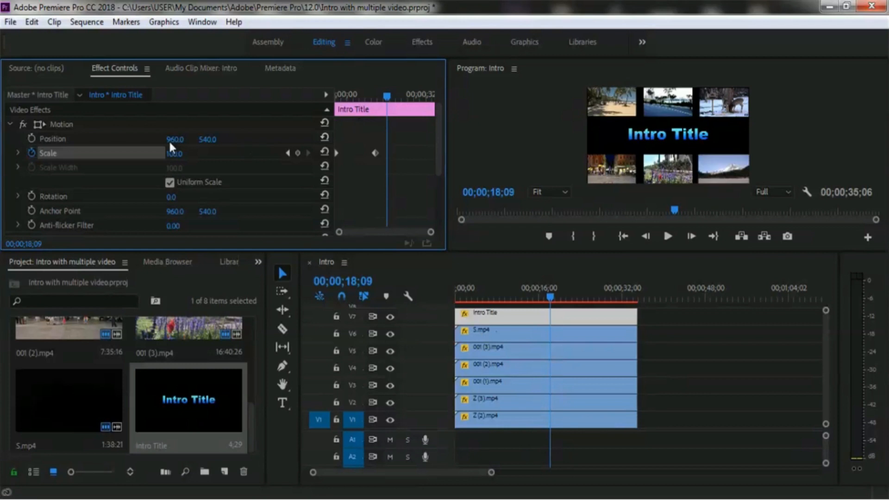
drag(169, 141, 216, 140)
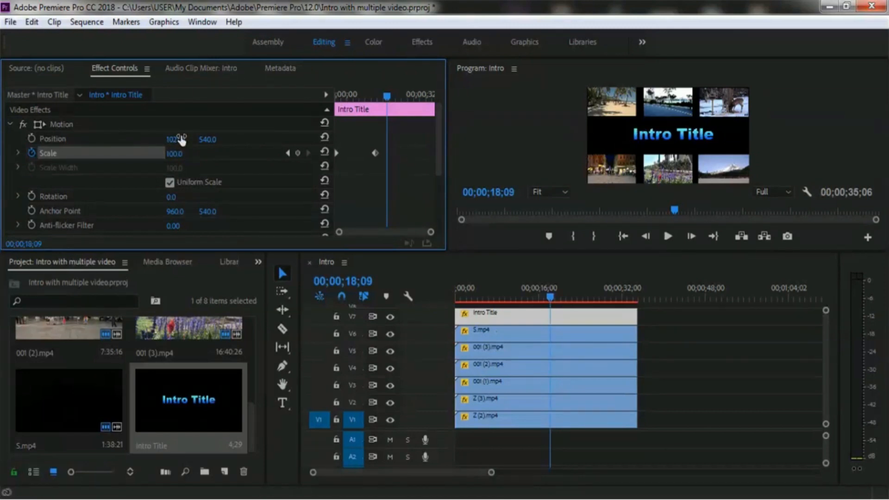
click(324, 137)
click(30, 138)
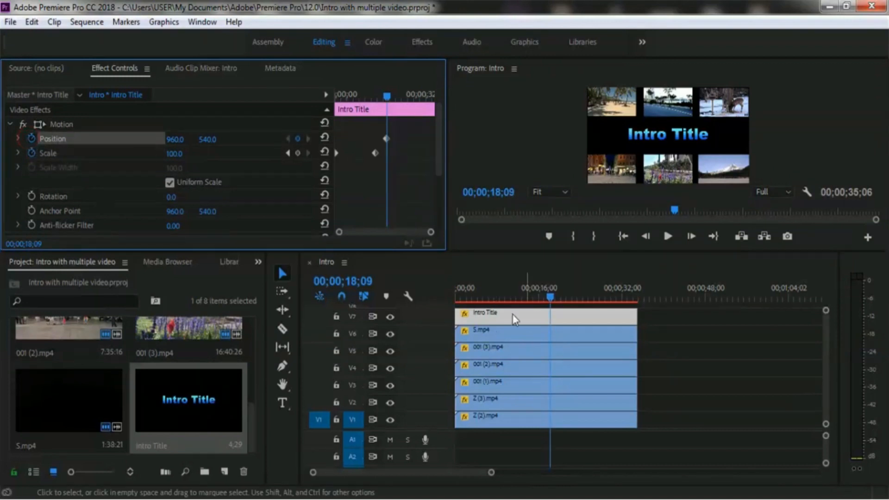
Keyframe the title's horizontal position at 1340 at 00;00;21;29, 514 at 00;00;25;07 and 938 at 00;00;28;25.
click(571, 298)
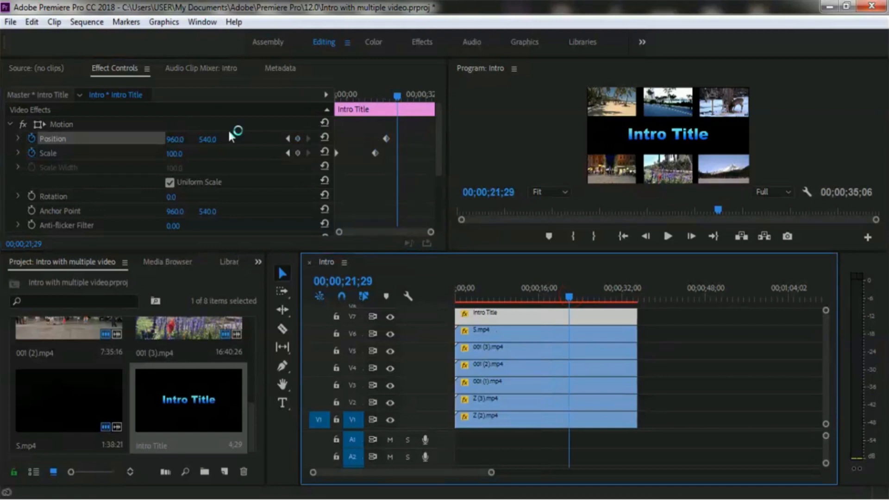
drag(177, 142, 438, 175)
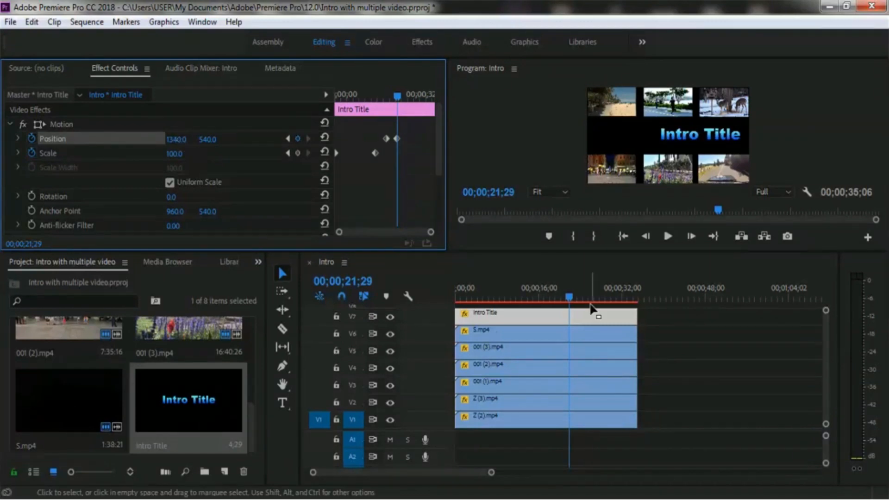
drag(571, 298, 587, 299)
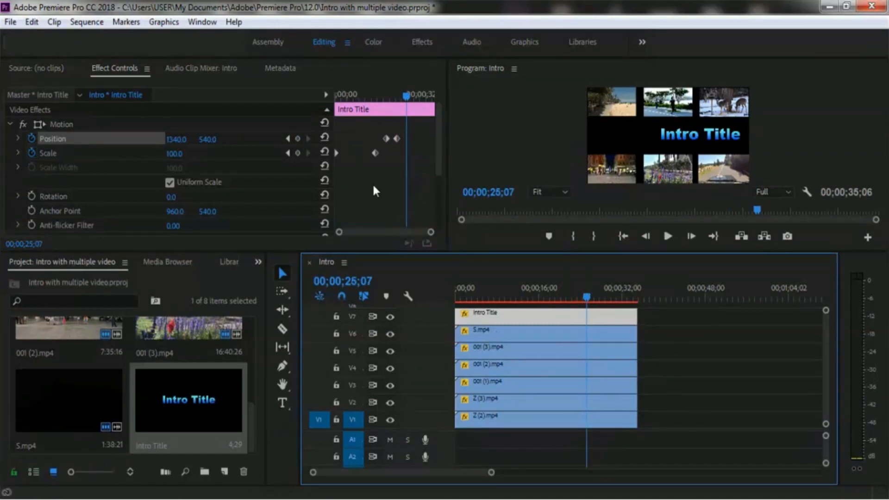
drag(179, 139, 199, 149)
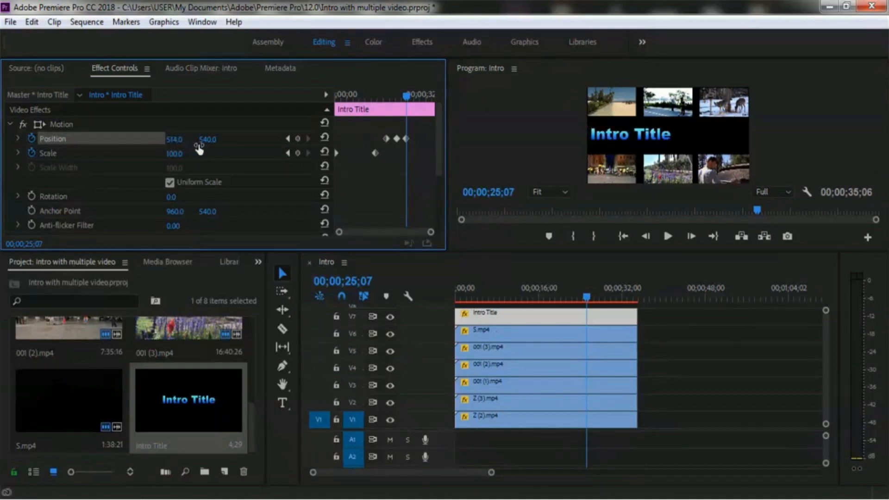
click(608, 297)
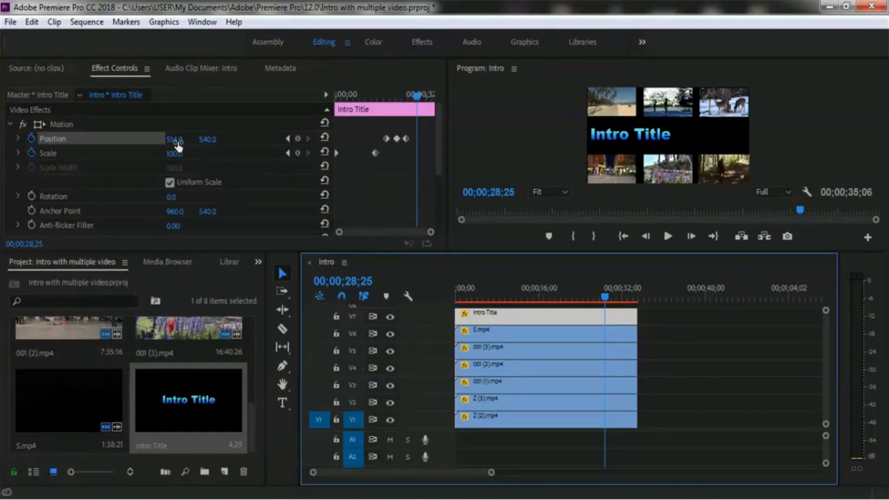
drag(174, 146, 460, 163)
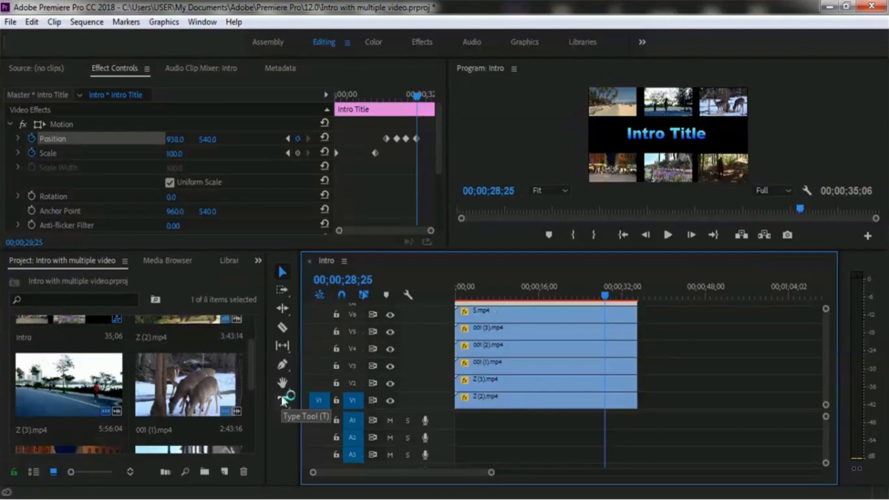
Import Hilltop.mp3 from the Clip for Editing folder and place it on track A1 at the sequence start.
key(ctrl+i)
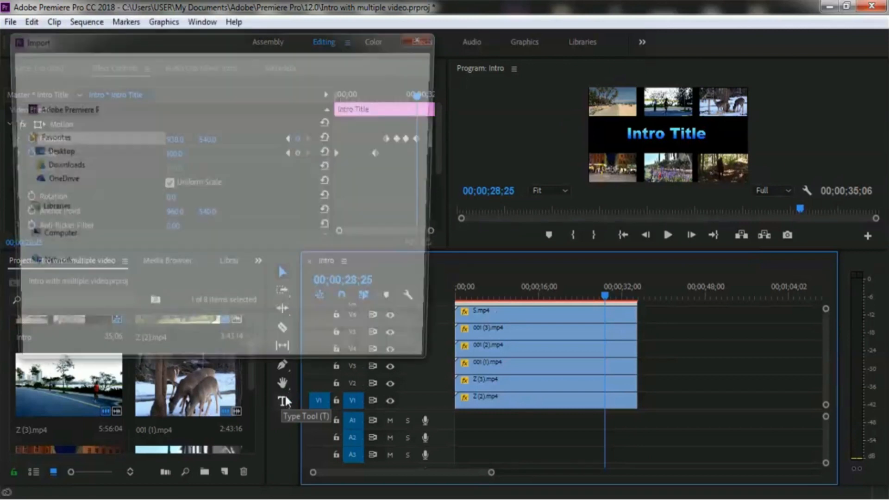
drag(434, 123, 435, 162)
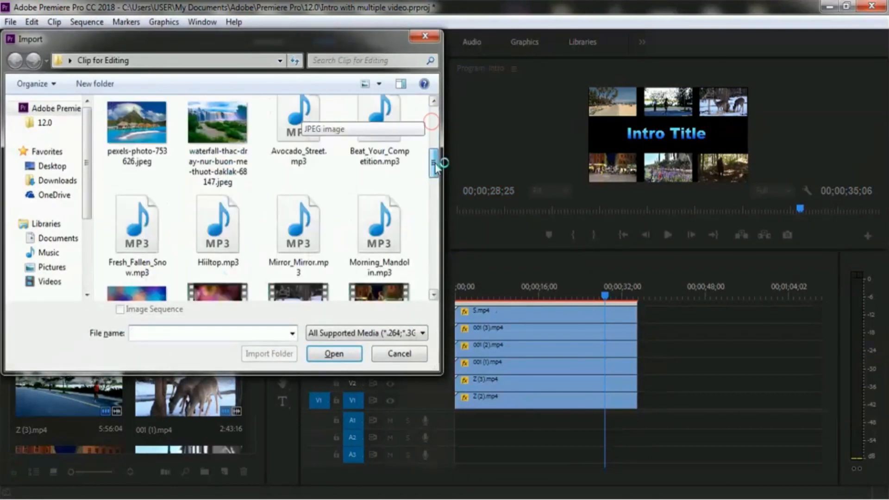
click(216, 240)
click(351, 354)
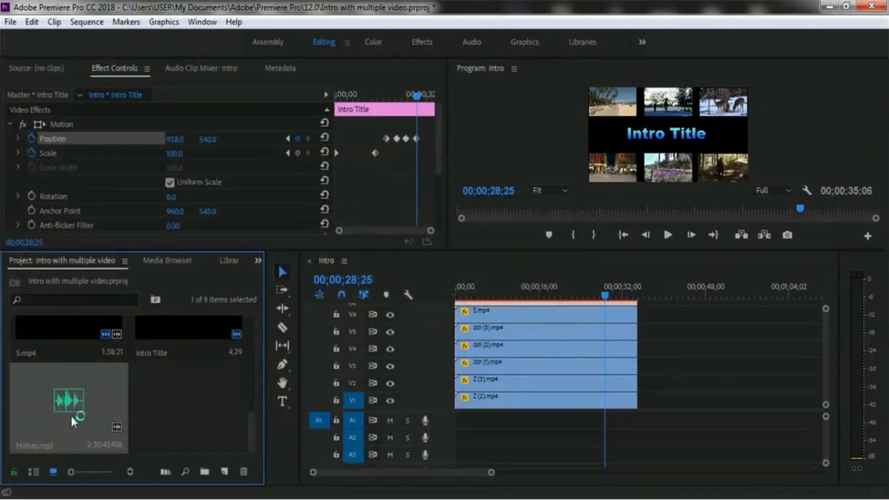
drag(32, 411, 447, 423)
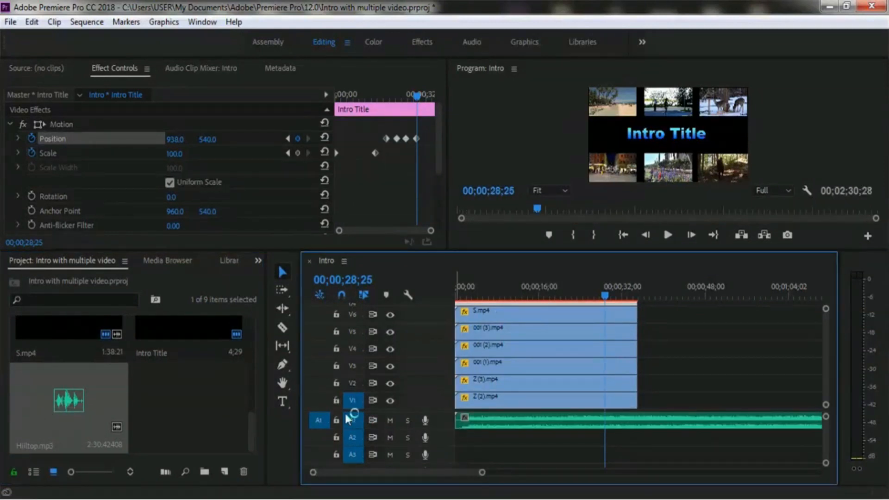
Split the music on A1 at the end of the video clips and delete the part beyond it.
click(282, 327)
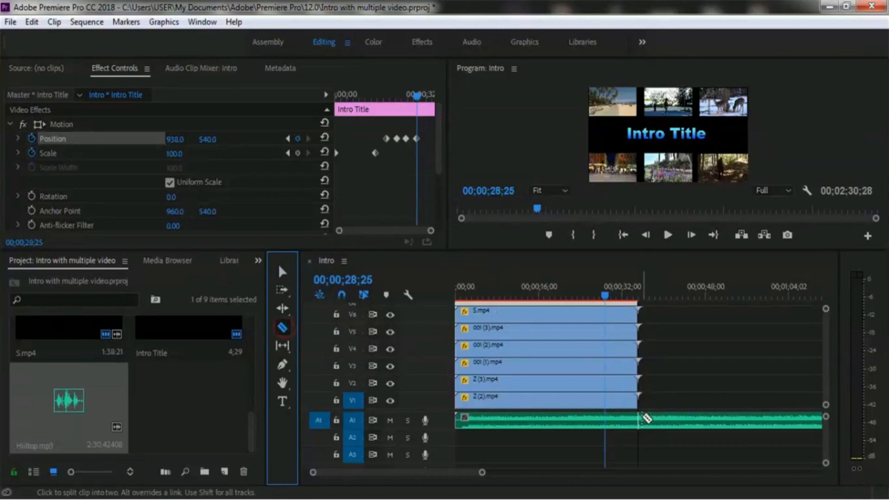
click(645, 419)
click(282, 272)
click(735, 421)
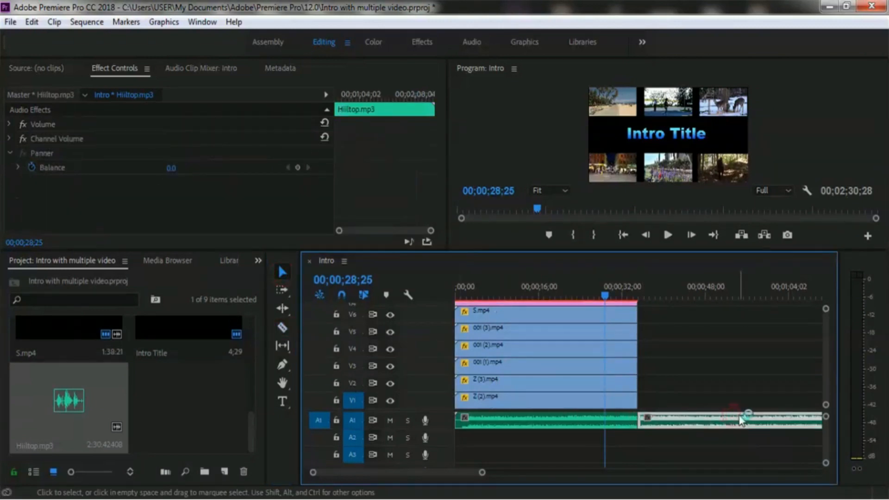
key(Delete)
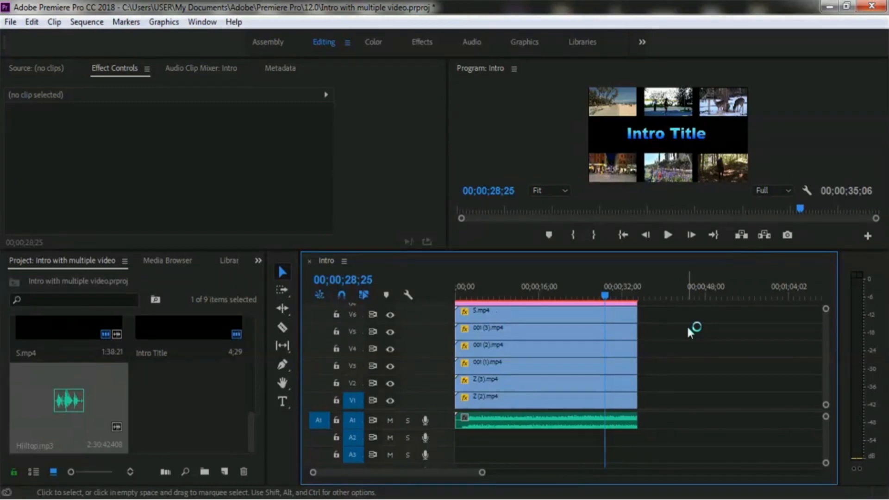
Enlarge the program preview and play the sequence from its beginning.
key(Home)
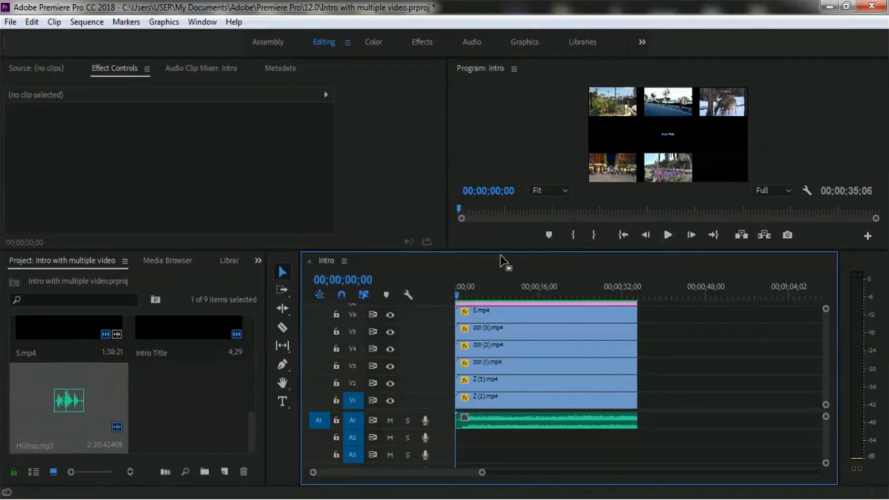
drag(482, 252, 479, 304)
click(666, 289)
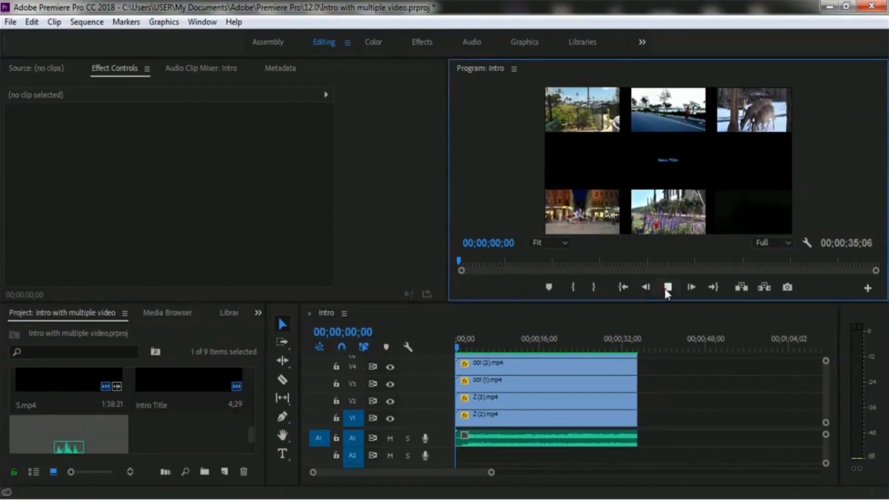